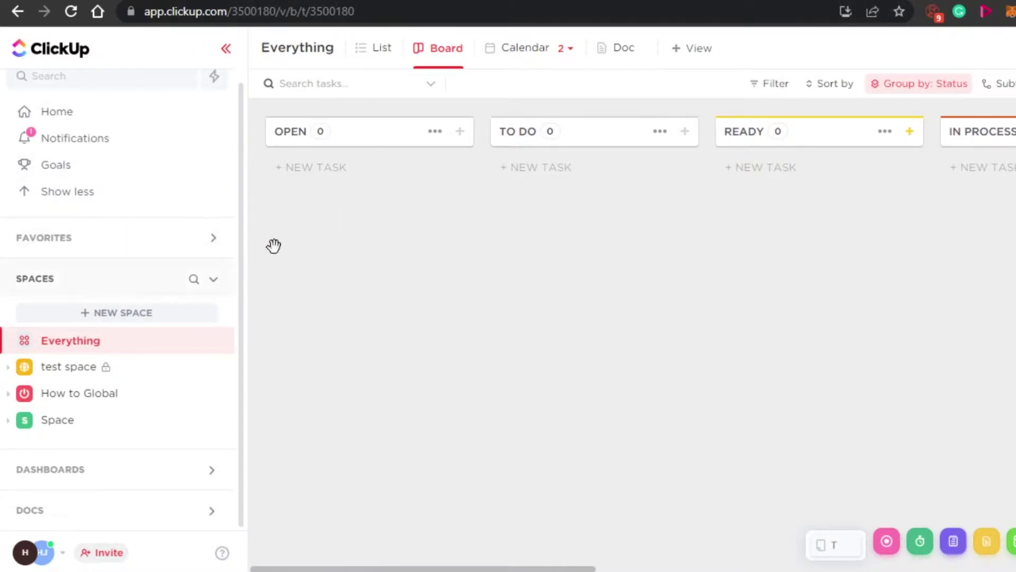
Start creating a new Space and enter "test space" as its name.
left_click_drag(243, 216, 241, 166)
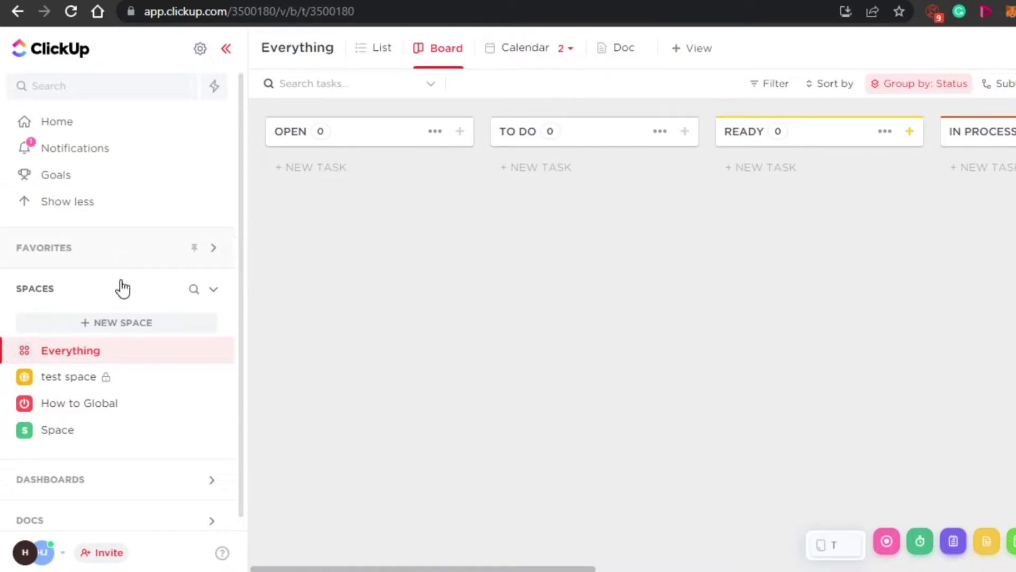
left_click(106, 325)
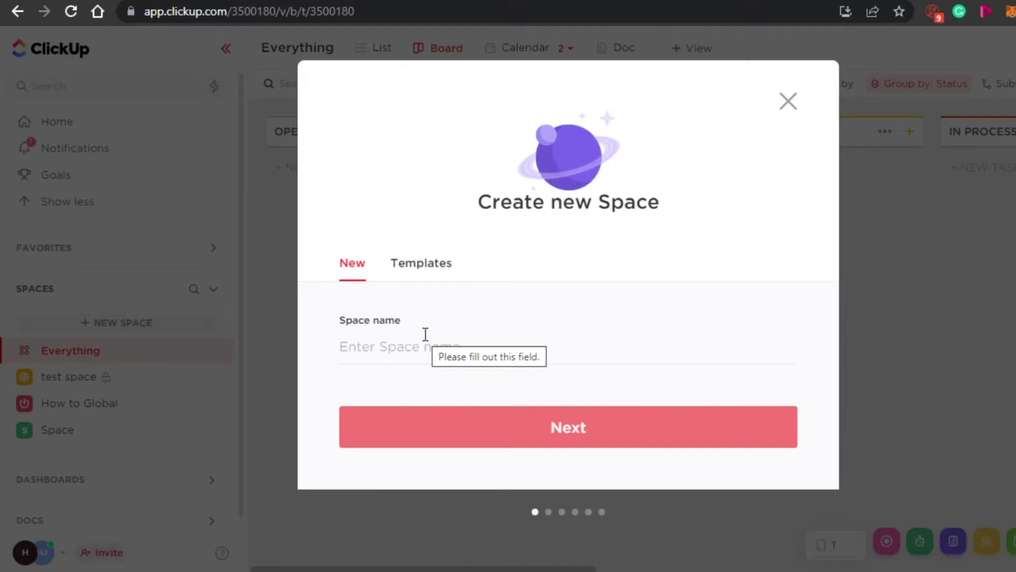
type("te")
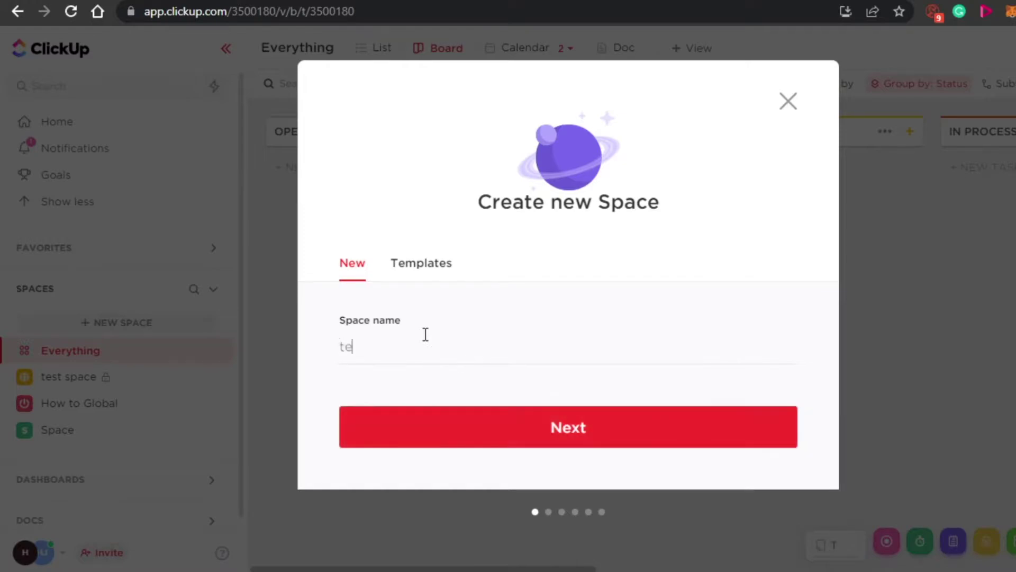
type("st space")
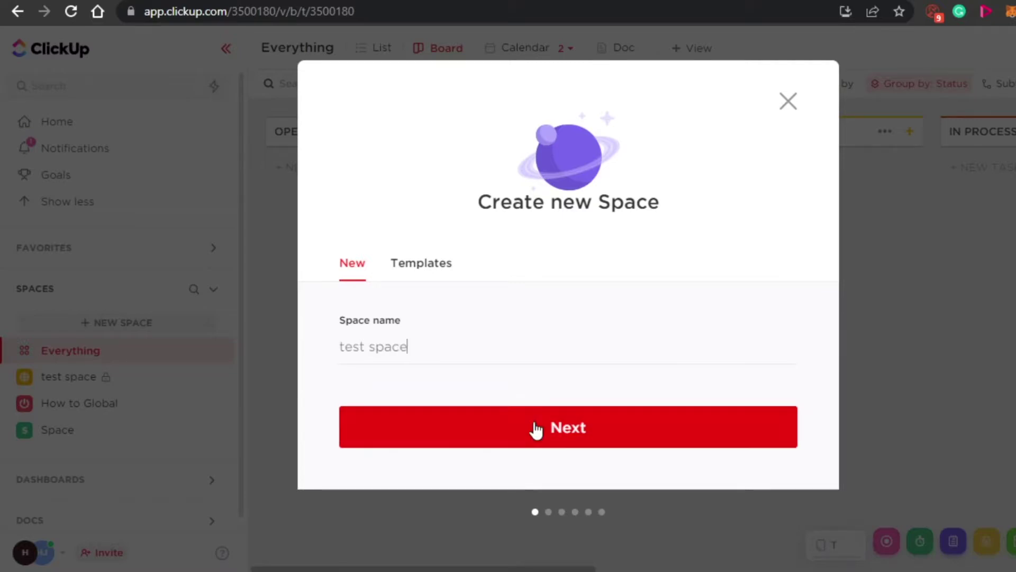
left_click(535, 429)
left_click(535, 428)
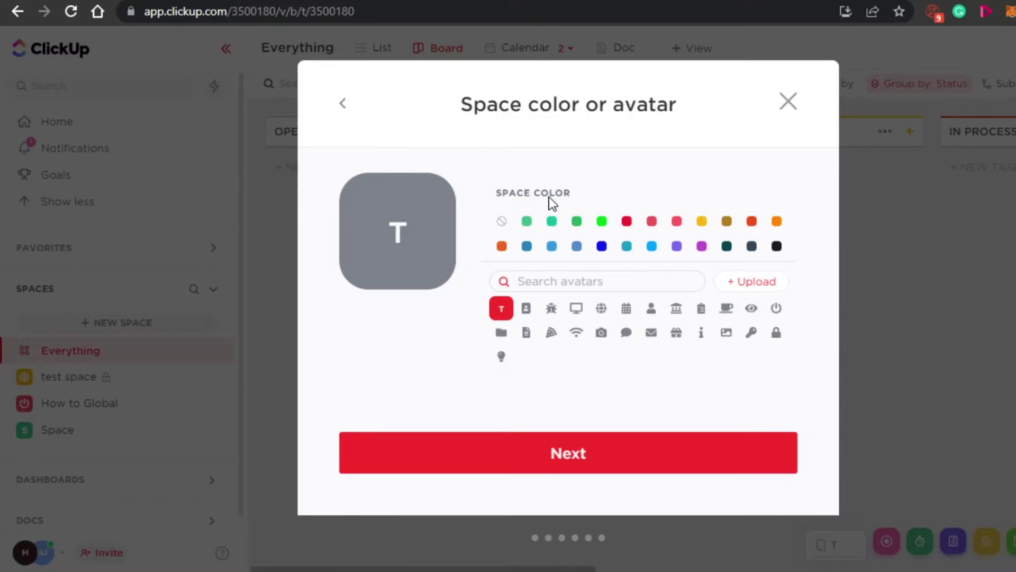
Give the new Space the pizza-slice avatar icon and a red color, and continue to the sharing options.
left_click(627, 316)
left_click(579, 334)
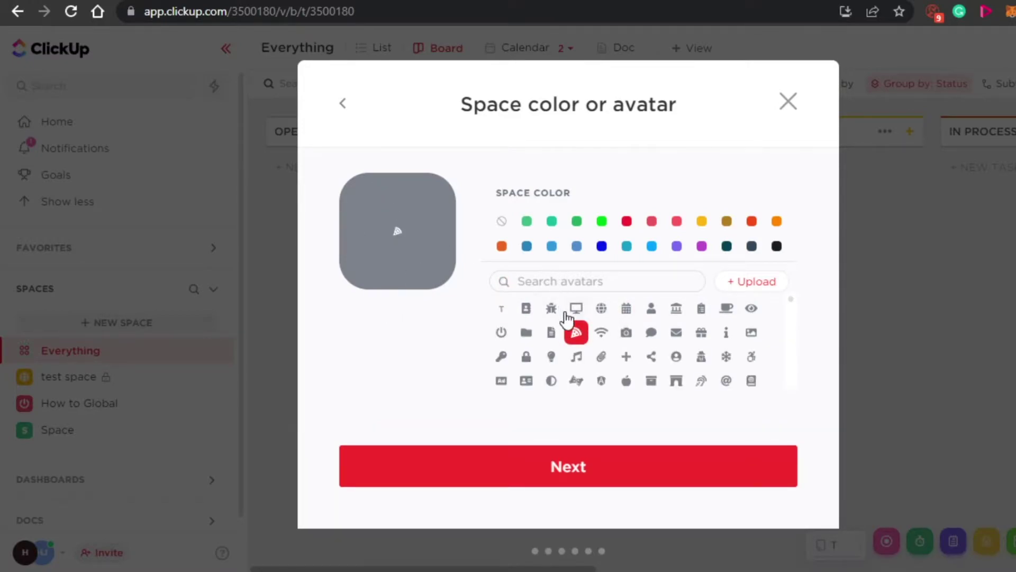
left_click(601, 334)
left_click(630, 341)
left_click(578, 335)
left_click(626, 221)
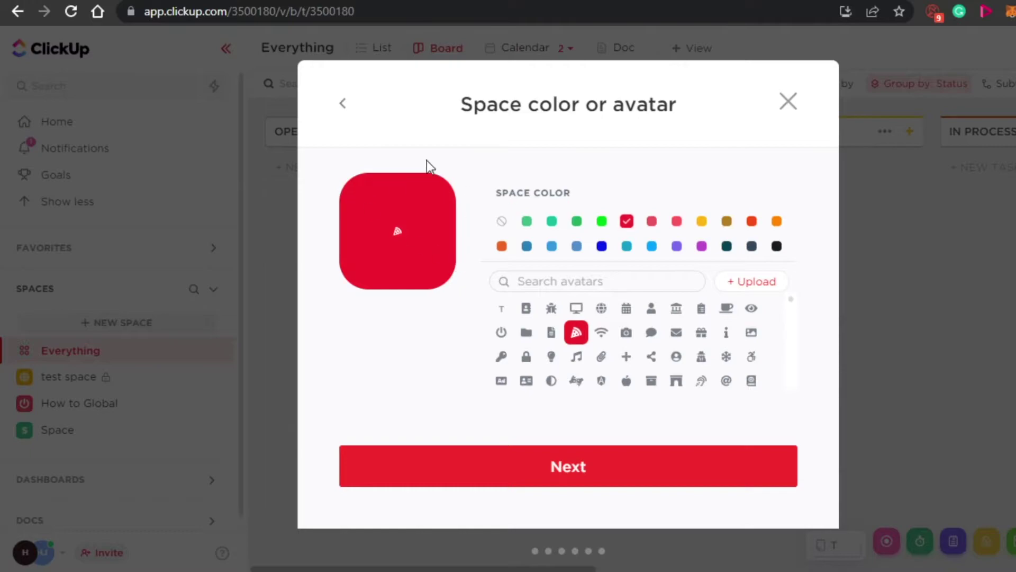
left_click(525, 484)
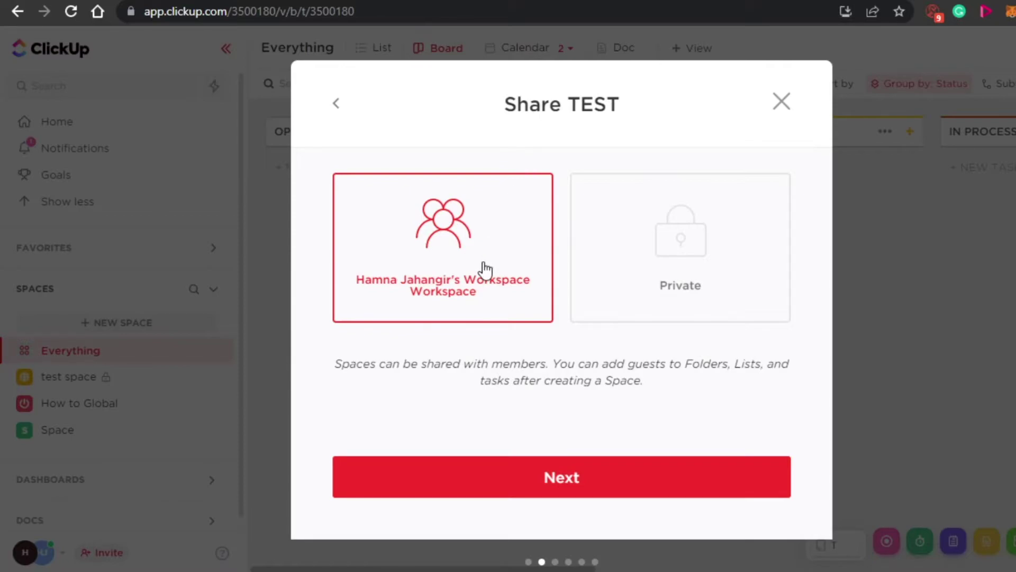
Keep the Space shared with the whole workspace and choose the Content template for its task statuses, after comparing it with Normal, Kanban and Custom.
left_click(531, 479)
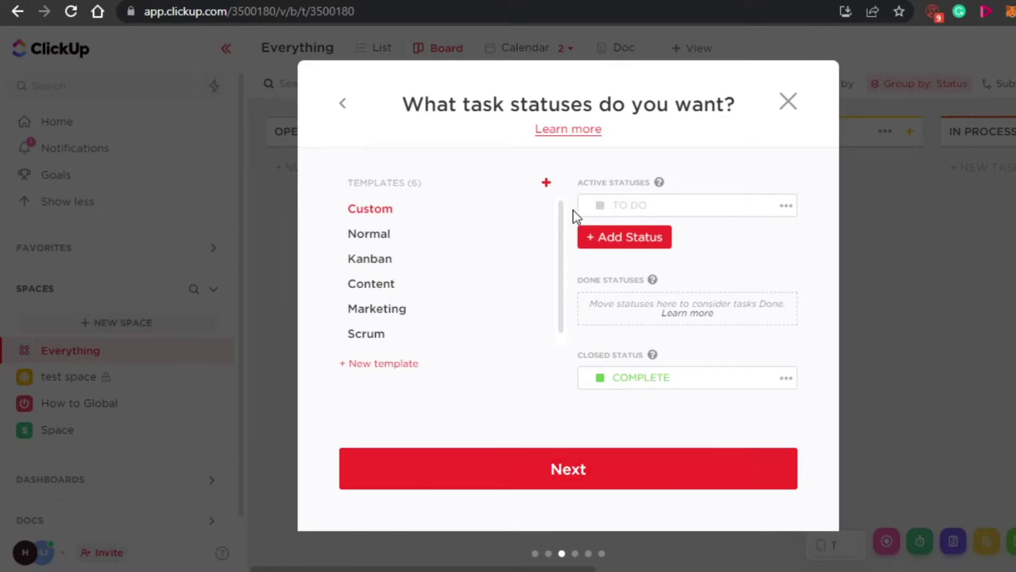
left_click_drag(562, 213, 559, 275)
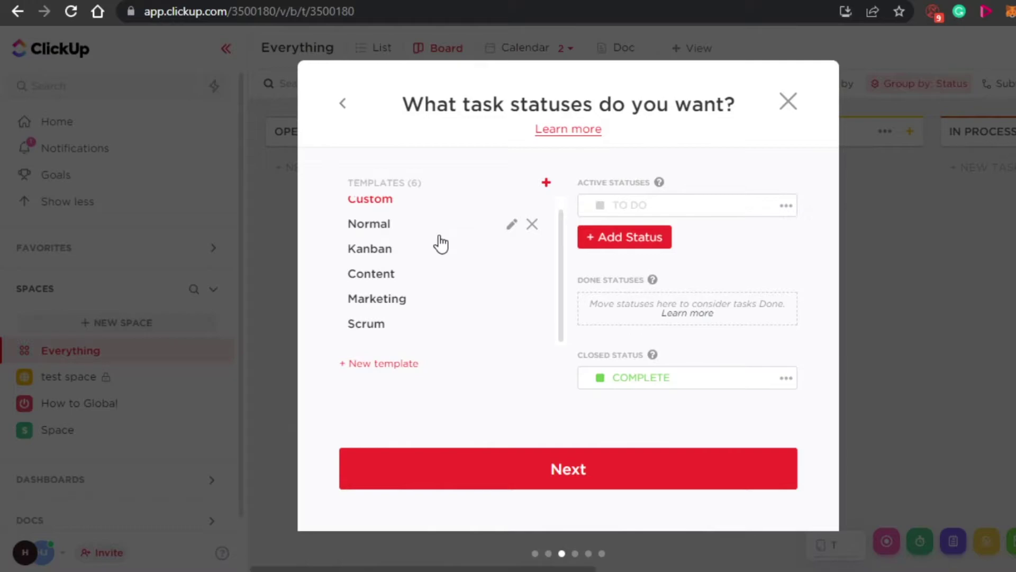
left_click(377, 229)
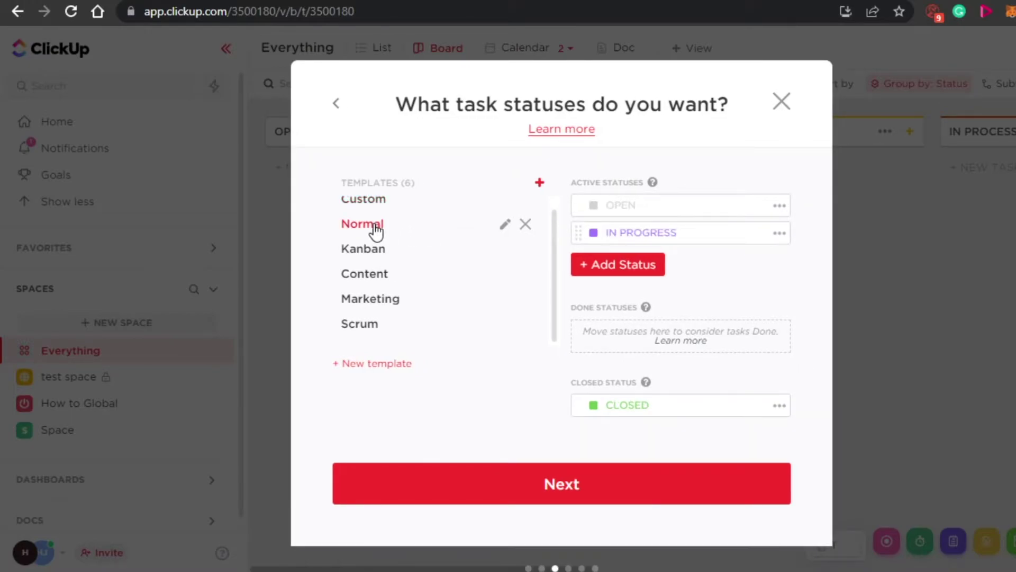
left_click(365, 254)
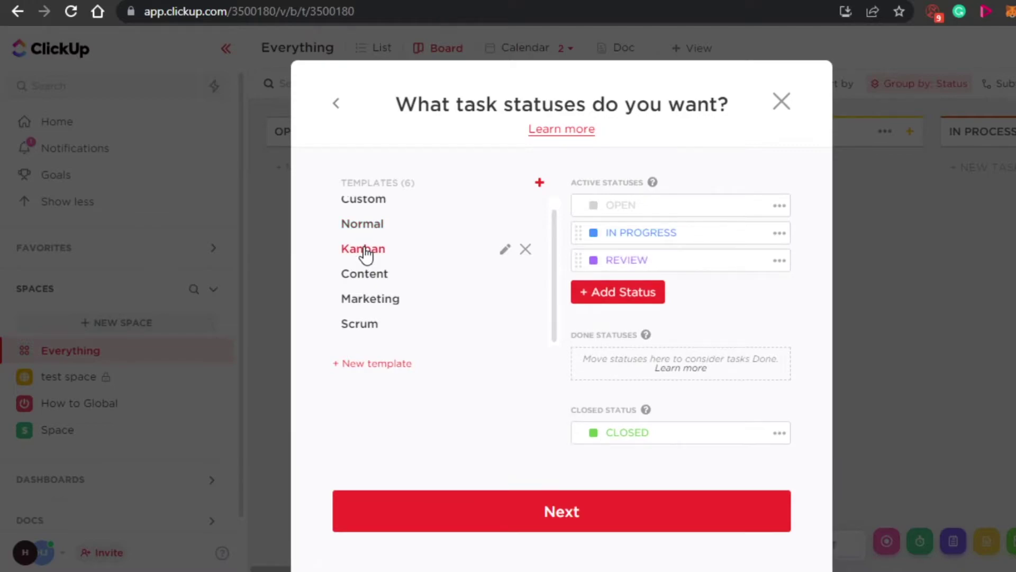
left_click(364, 278)
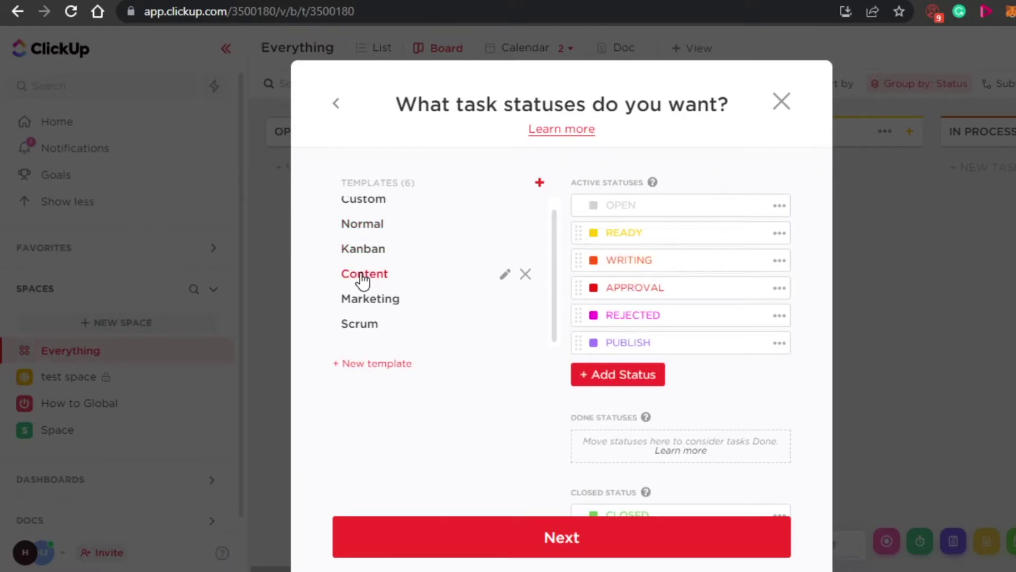
left_click(439, 208)
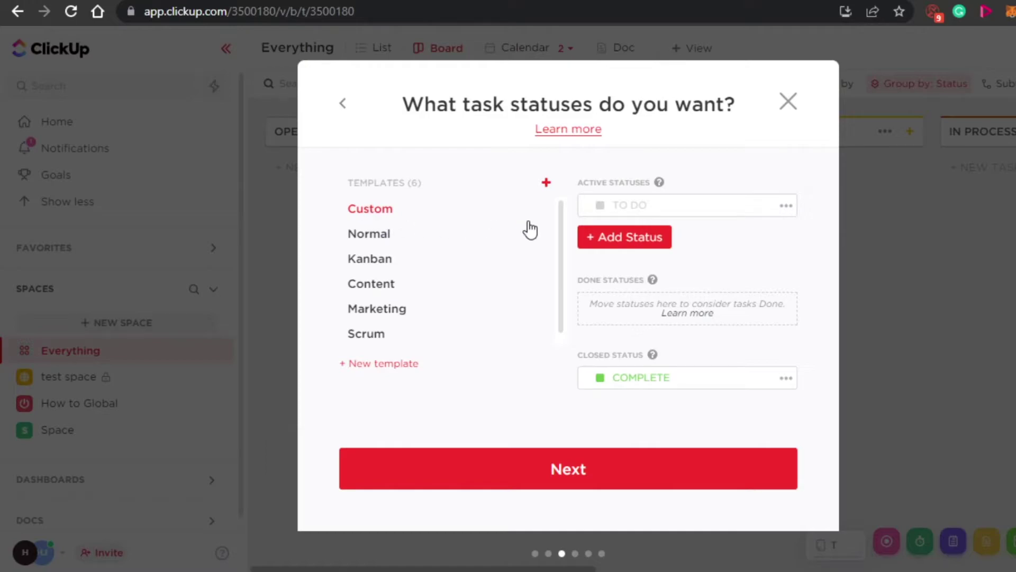
left_click(377, 283)
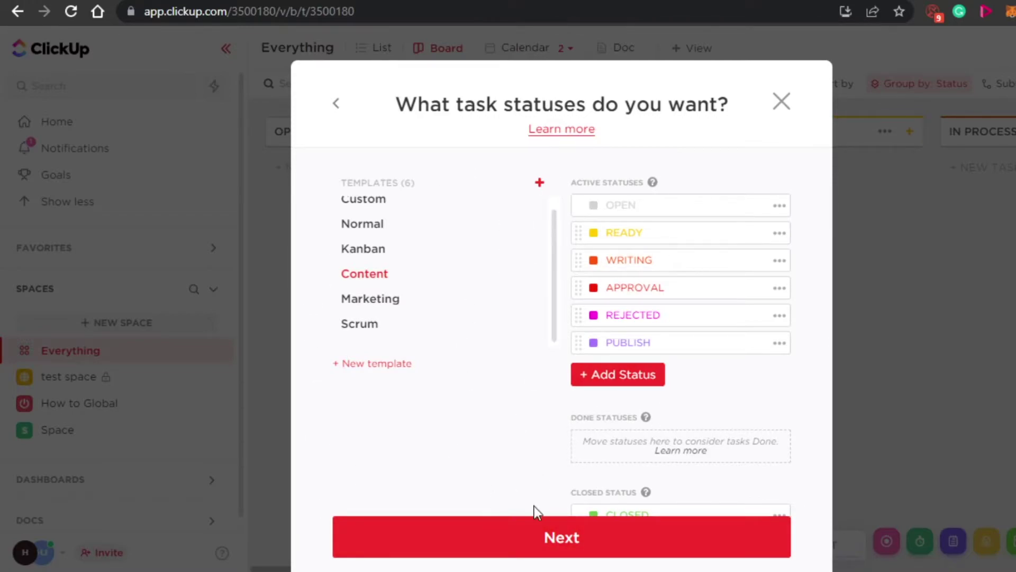
left_click(580, 536)
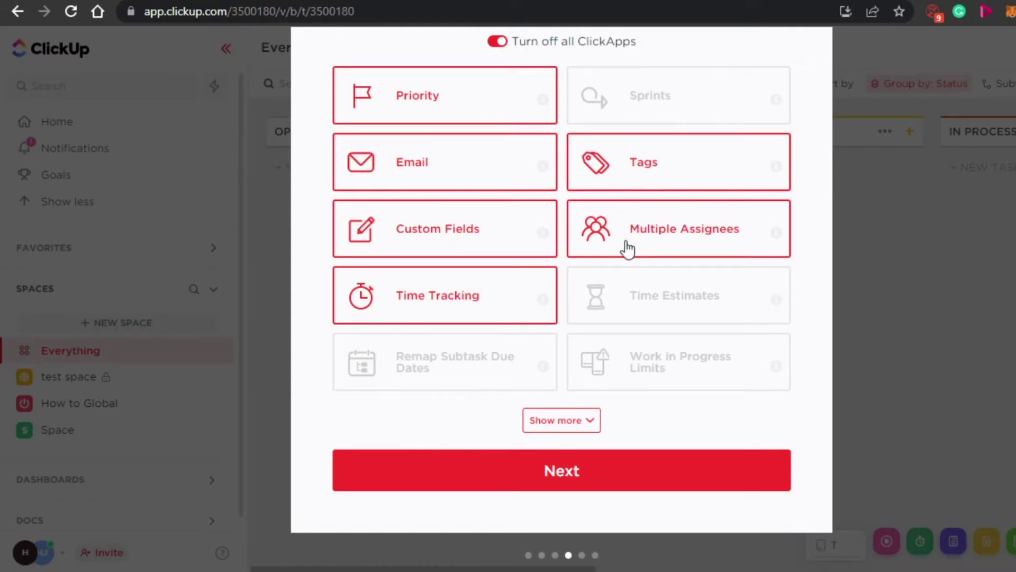
Expand the full list of ClickApps for the Space and continue with the default selection.
double_click(572, 439)
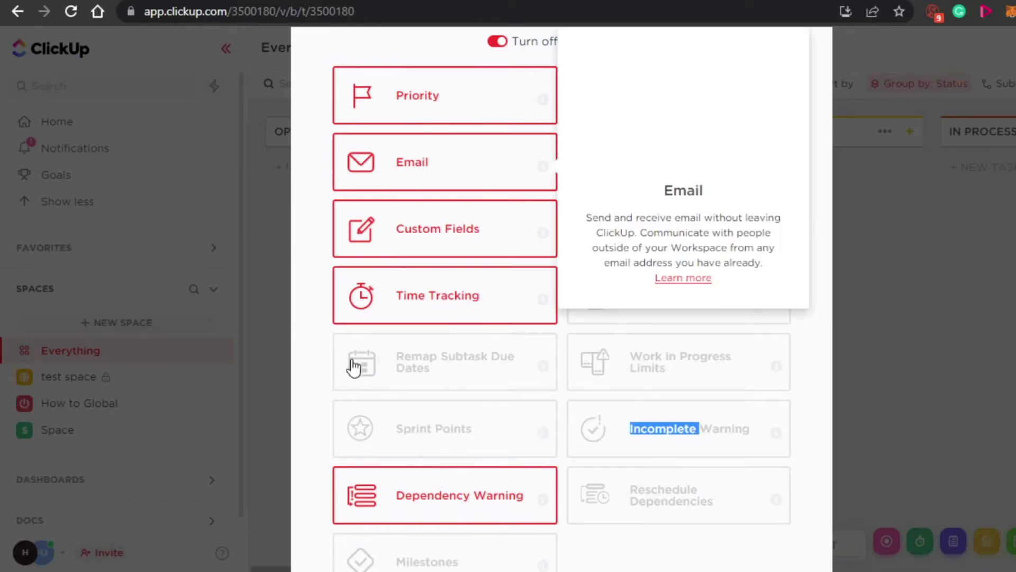
scroll(704, 476, "down", 4)
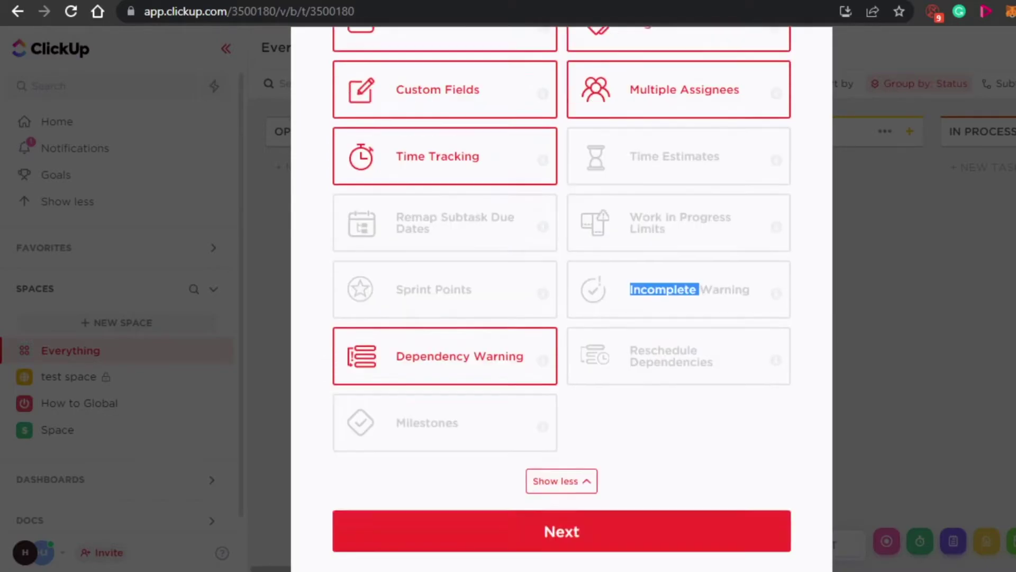
left_click(651, 479)
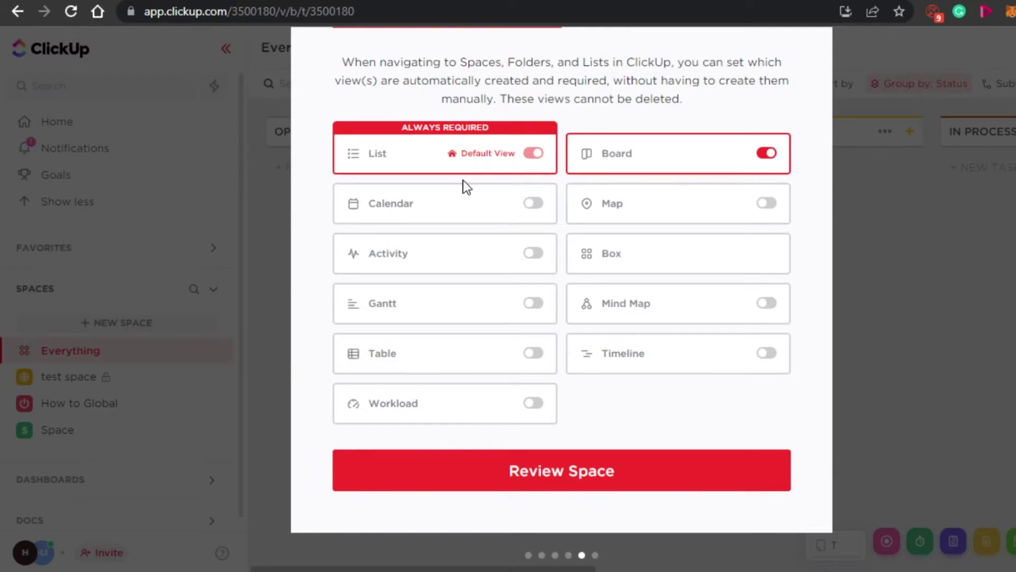
Enable the Calendar, Activity, Gantt, Table, Map, Mind Map, Timeline and Workload views, and create the Space.
left_click(533, 204)
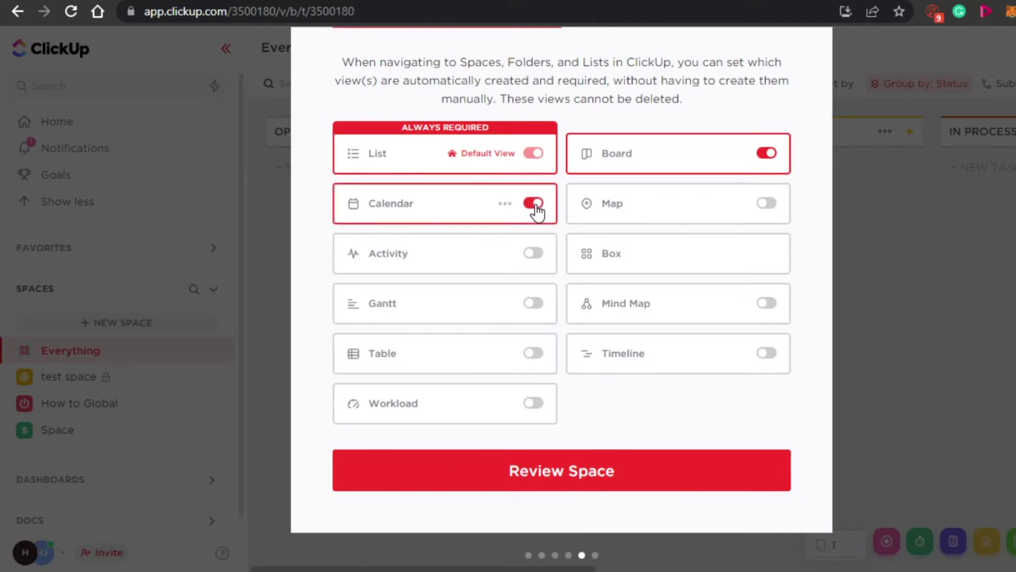
left_click(535, 255)
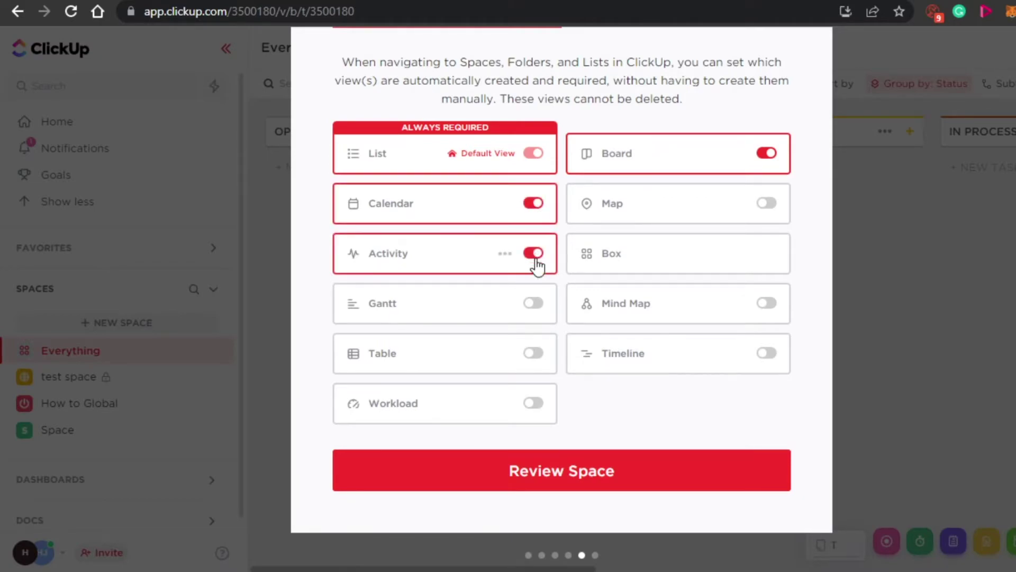
left_click(535, 304)
left_click(536, 354)
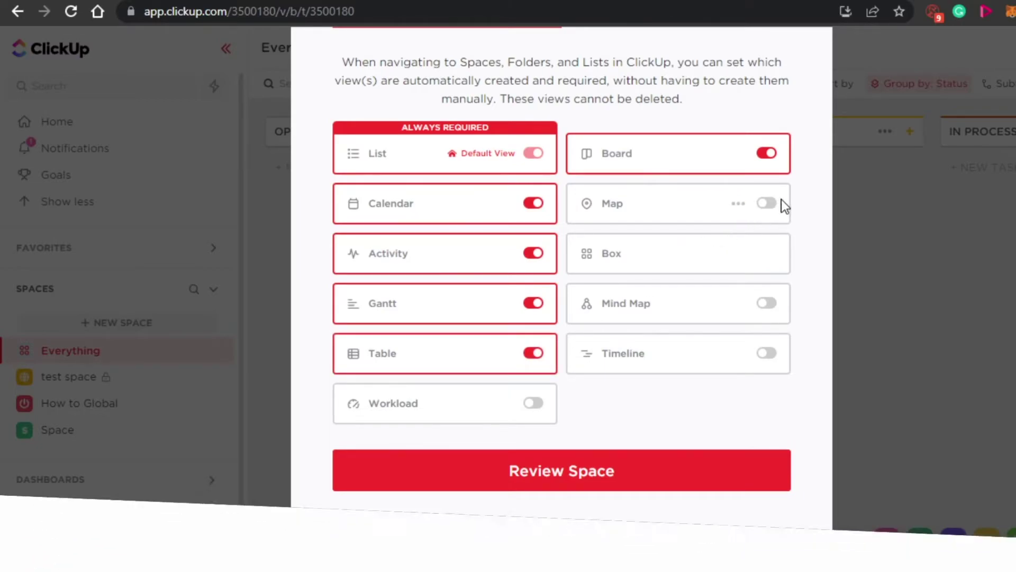
left_click(767, 207)
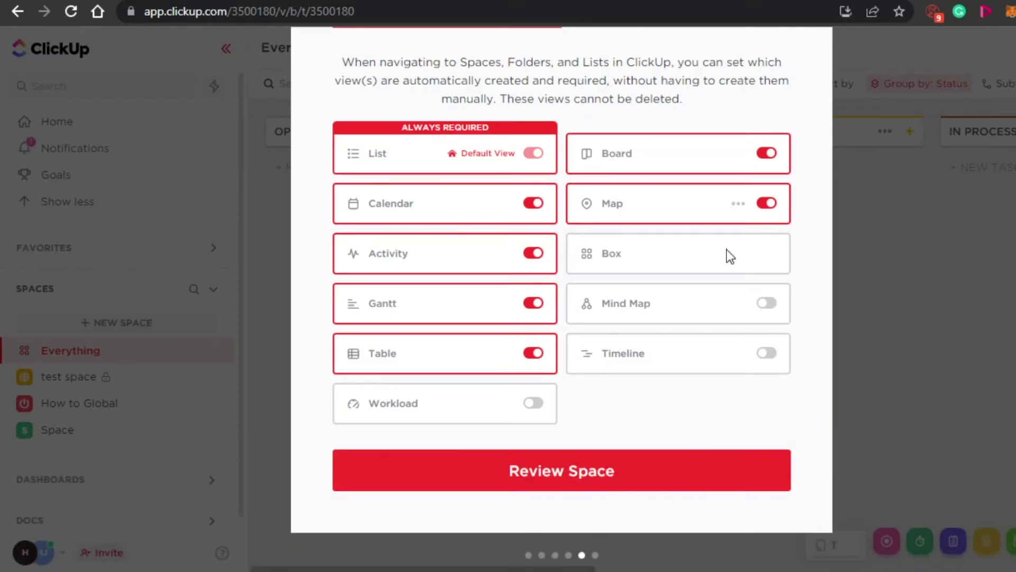
left_click(767, 310)
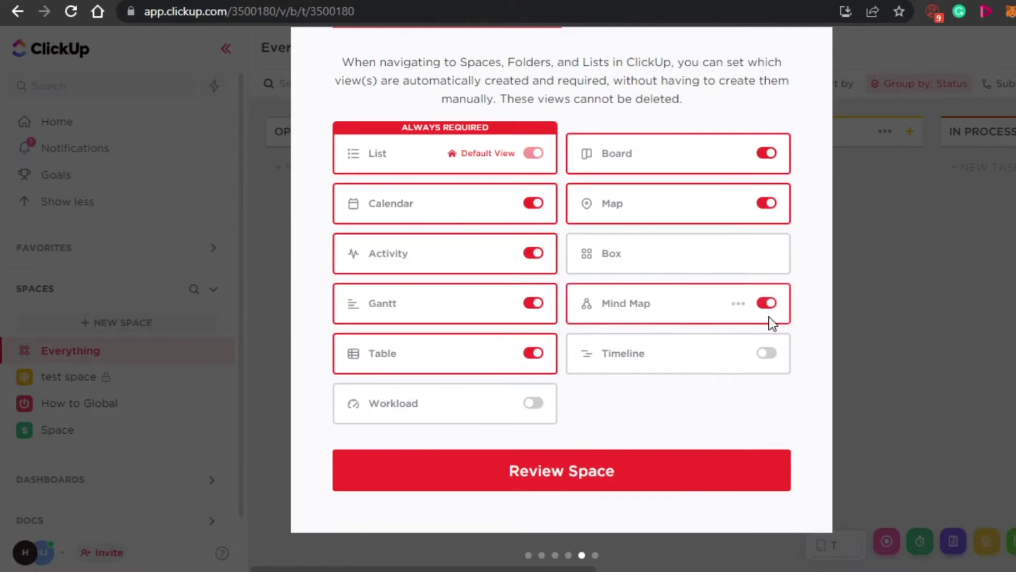
left_click(767, 353)
left_click(533, 404)
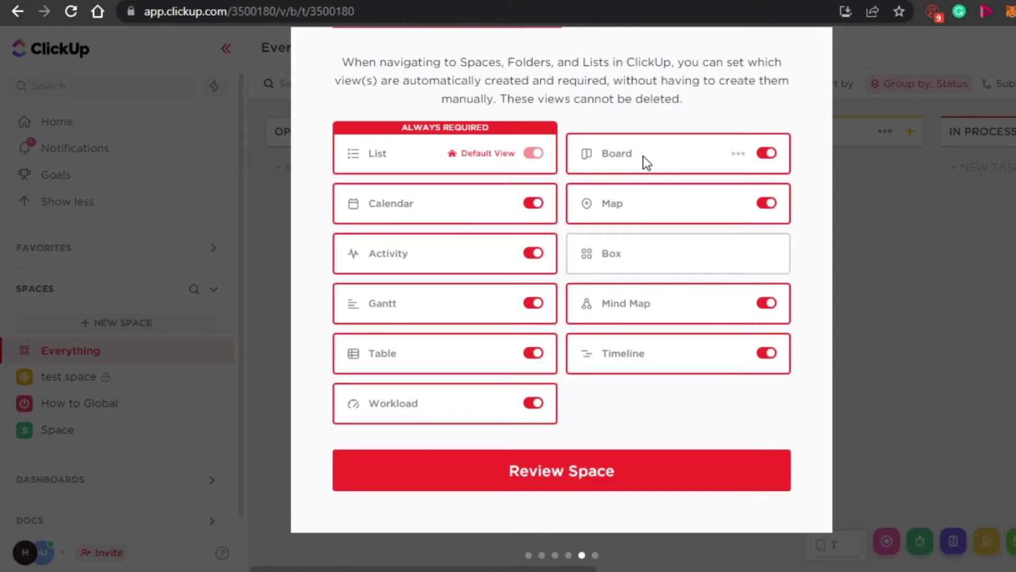
left_click(560, 486)
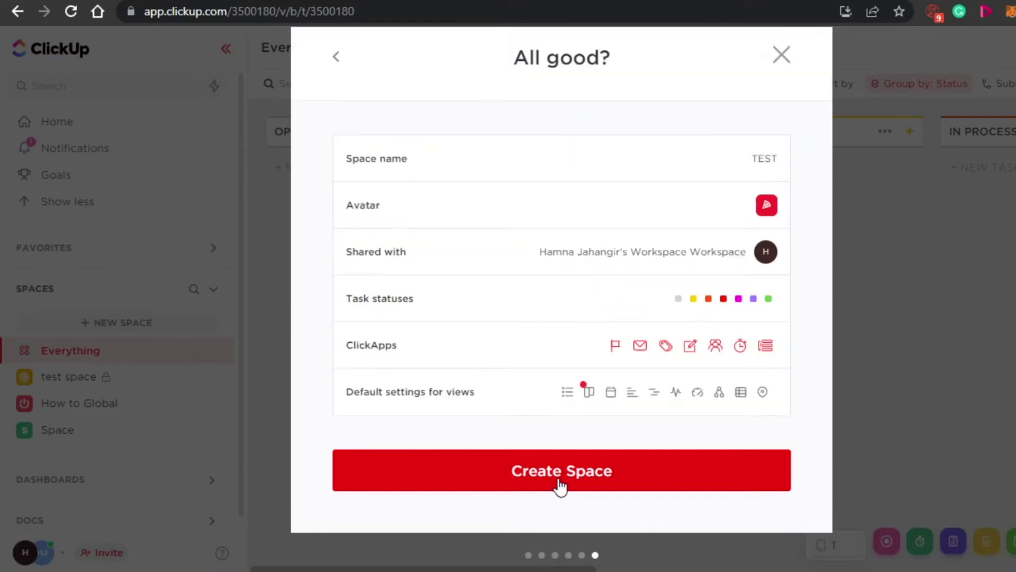
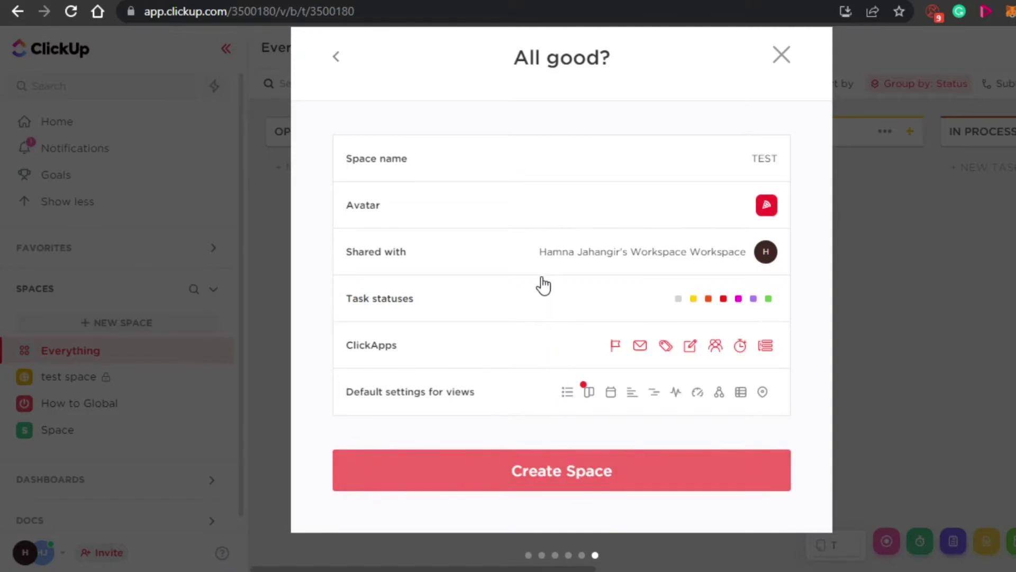
left_click(534, 480)
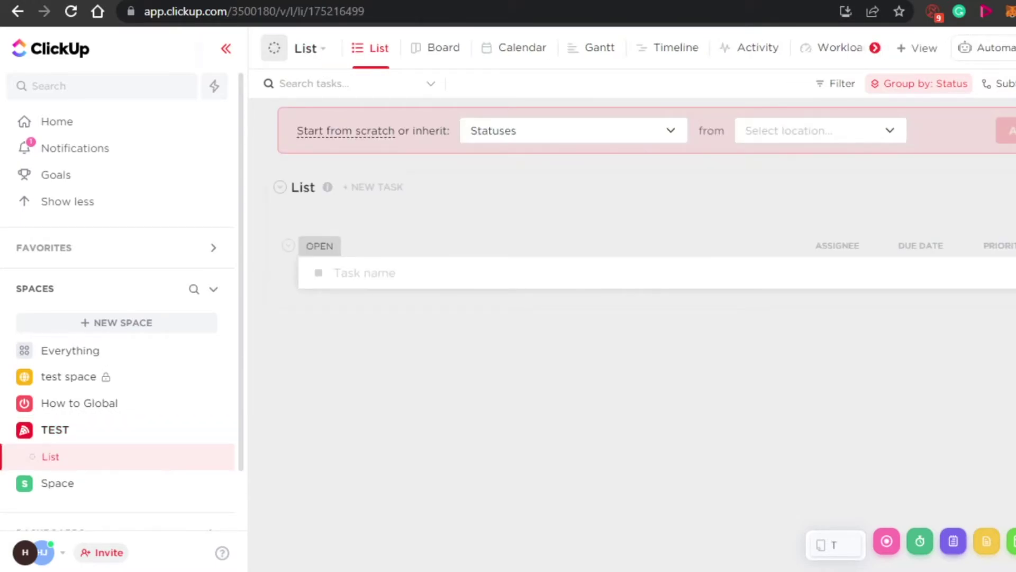
Dismiss the status-inheritance banner while looking through the new list's Board and Calendar views, and return to its List view.
left_click(60, 427)
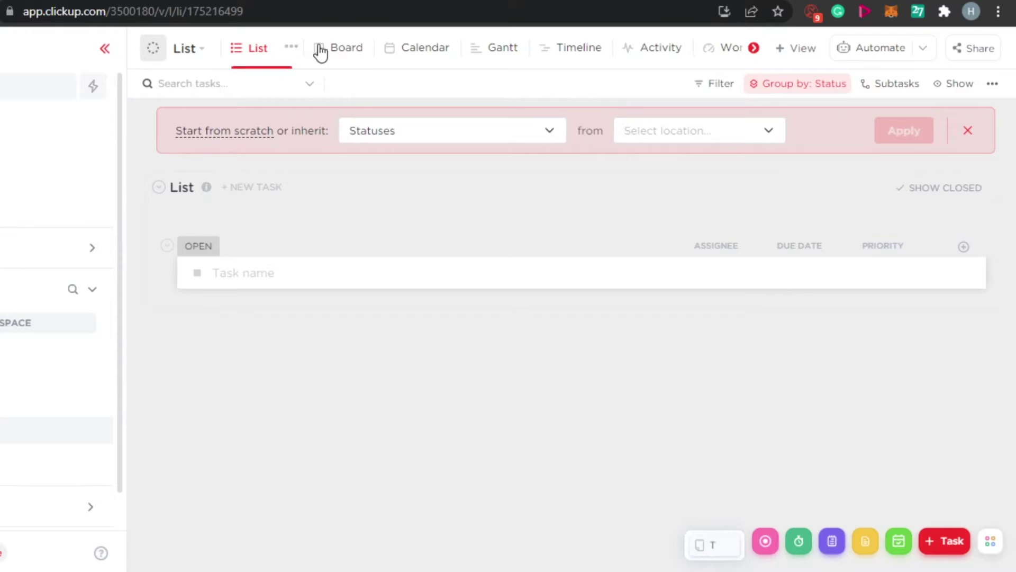
left_click(334, 49)
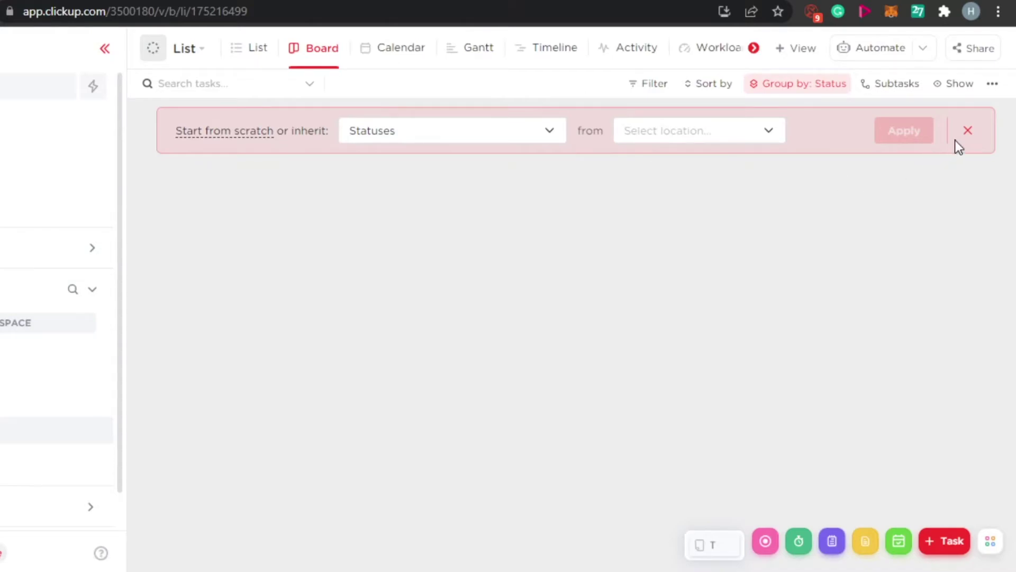
left_click(969, 132)
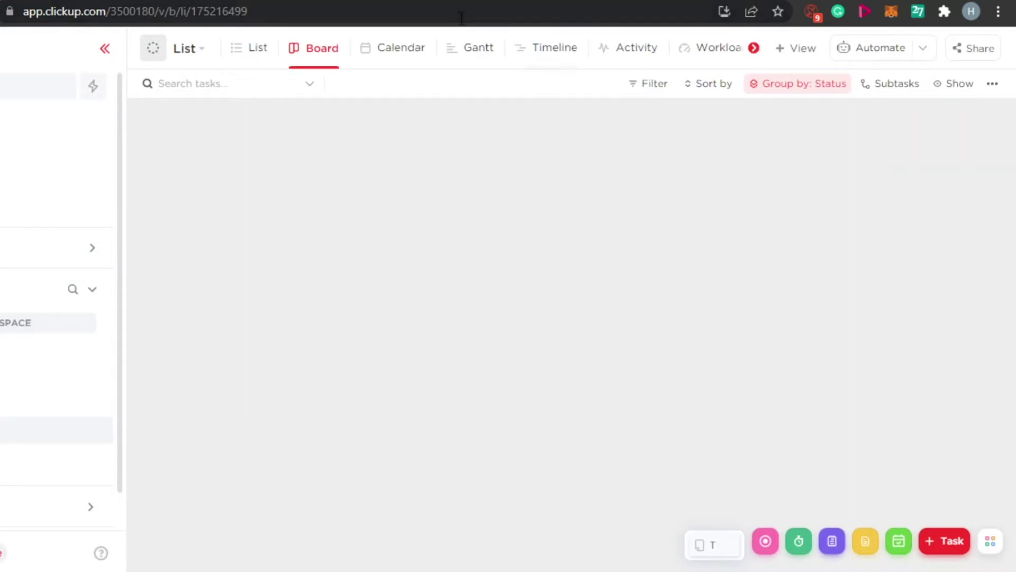
left_click(383, 50)
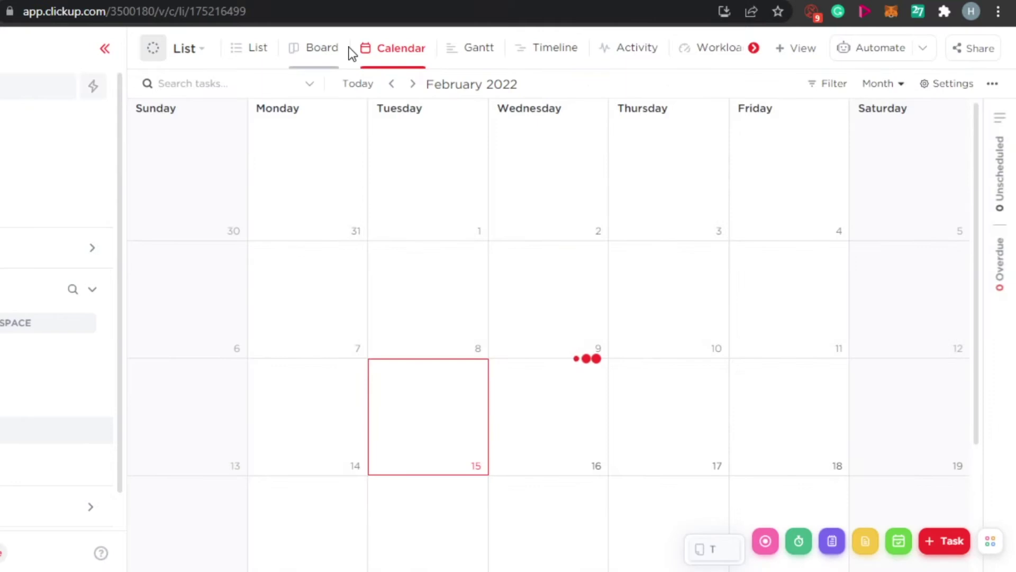
left_click(257, 40)
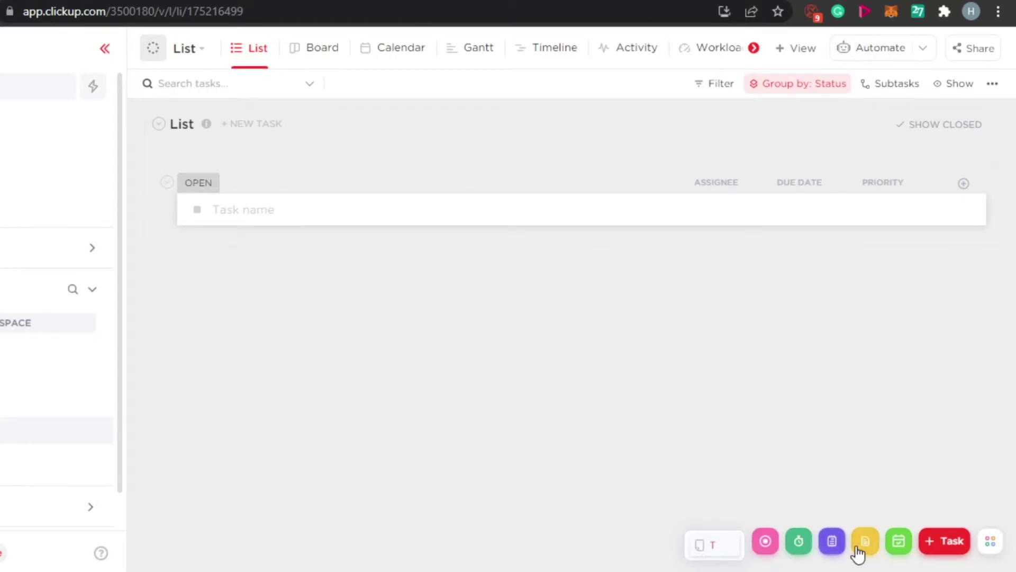
Close the minimized task in the task tray and open the list of quick actions.
left_click(729, 546)
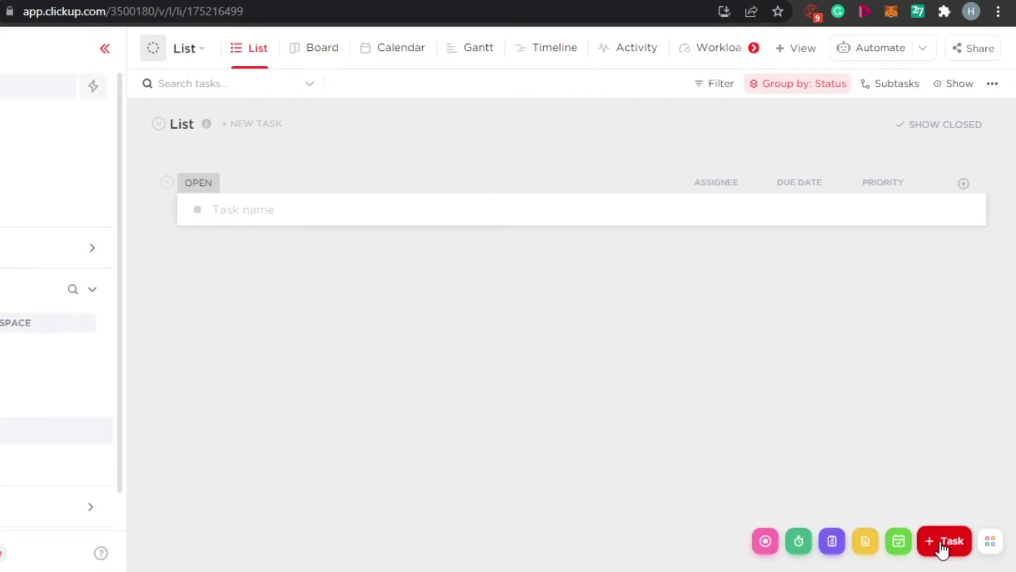
left_click(990, 541)
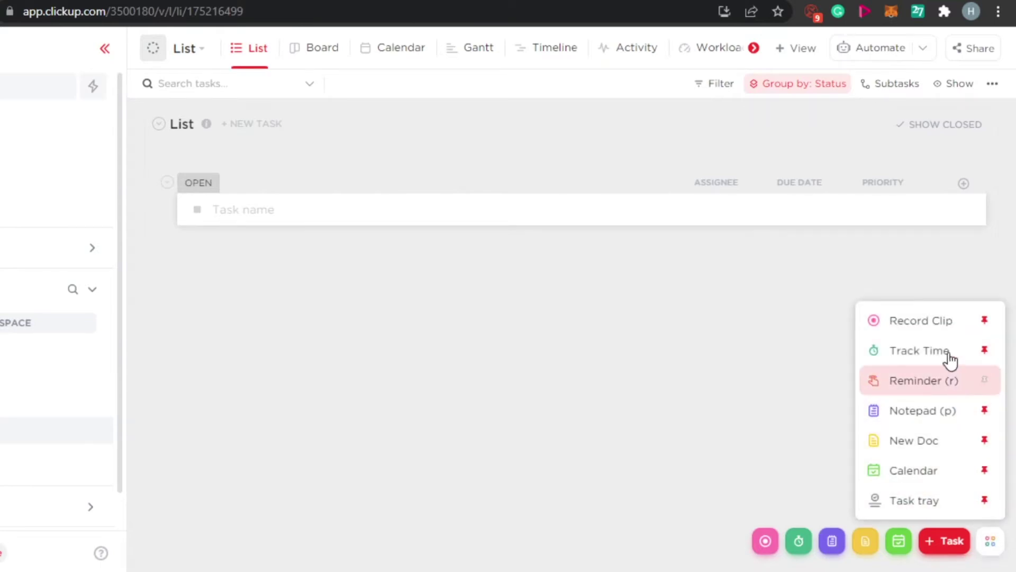
Unpin Track Time, Notepad, Calendar, Record Clip and New Doc from the quick actions bar.
left_click(985, 350)
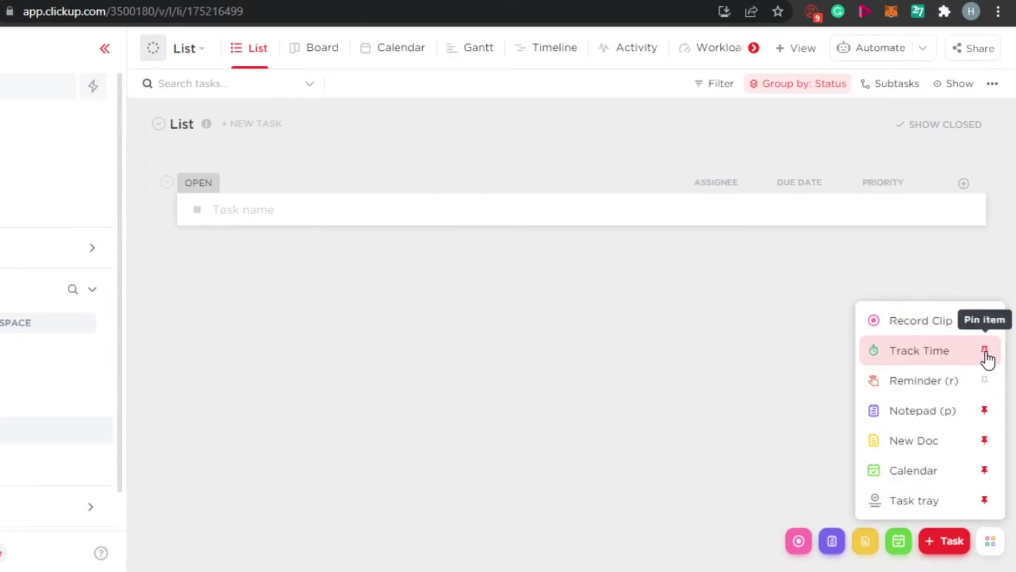
left_click(984, 411)
left_click(985, 470)
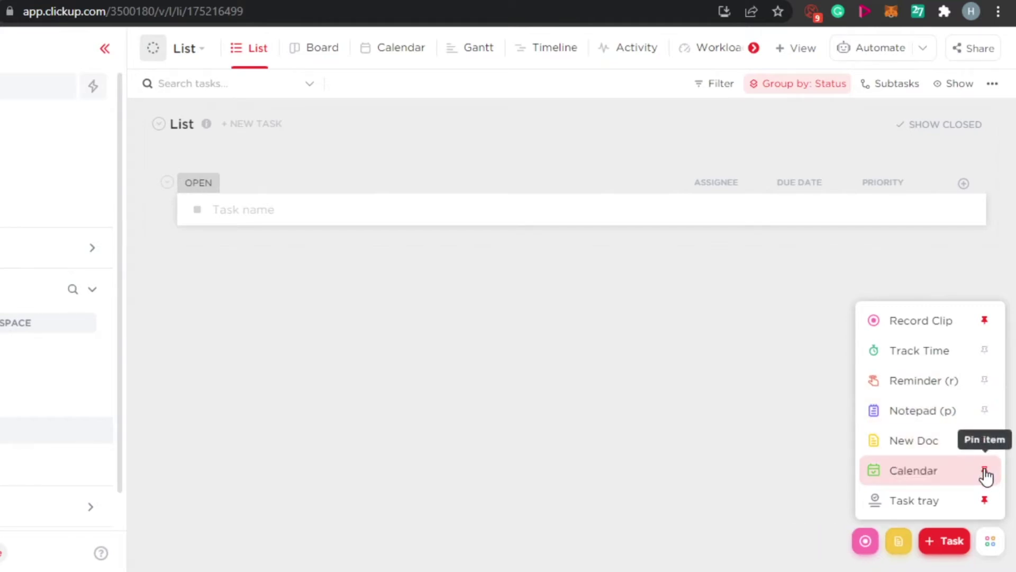
left_click(987, 323)
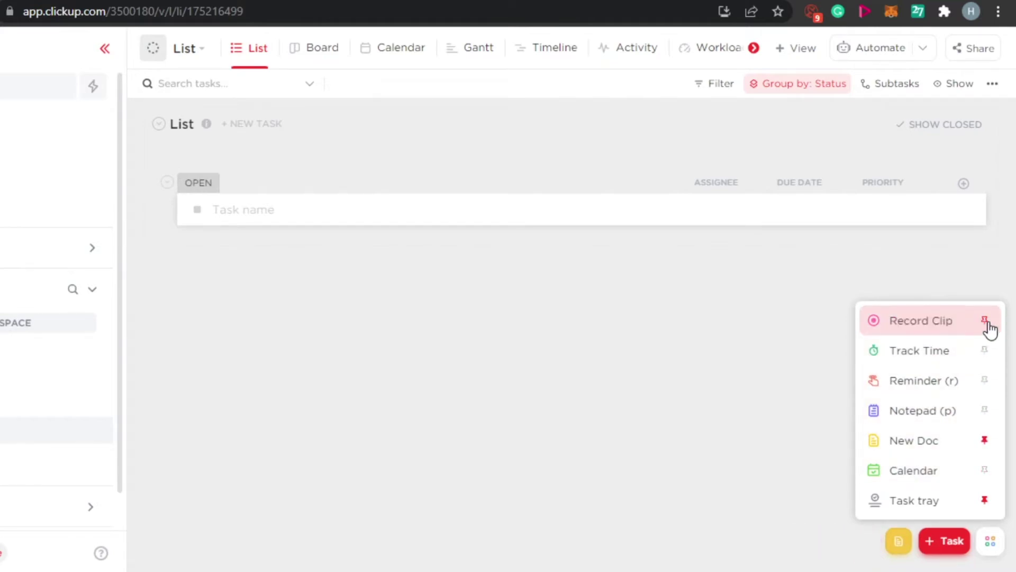
left_click(984, 440)
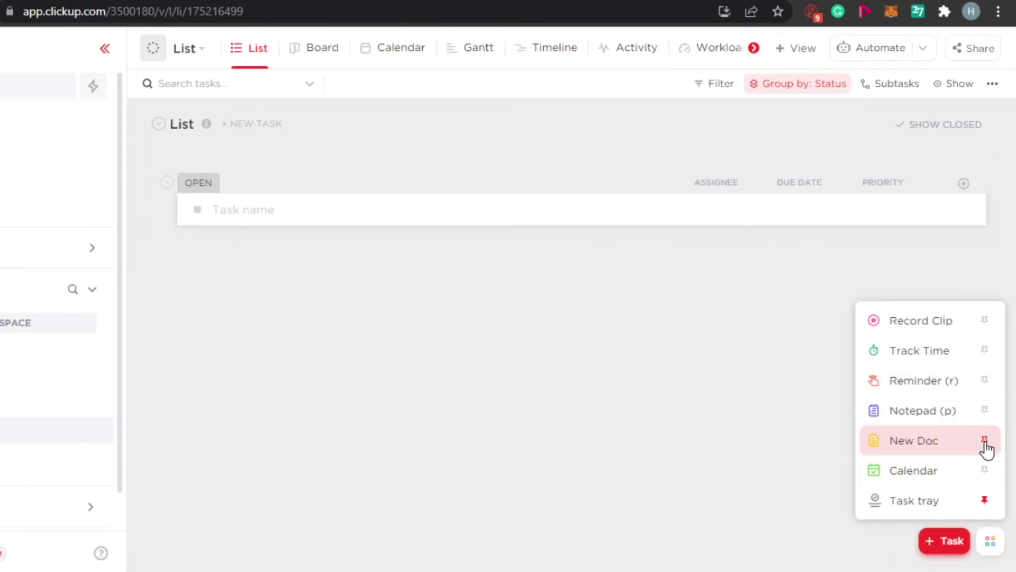
left_click(809, 521)
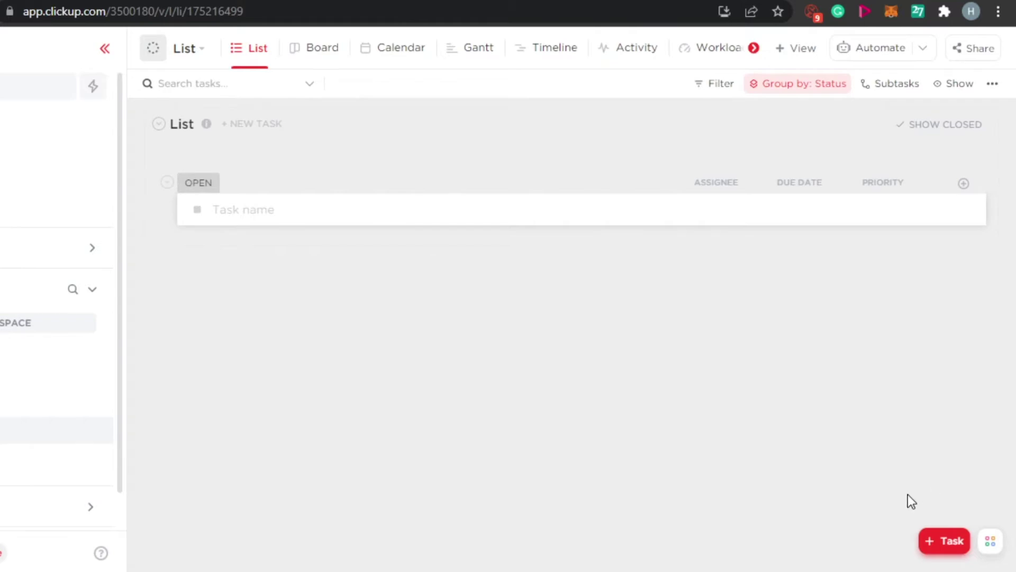
Start a new task named TASK 1, keeping the TEST Space's List as its location.
left_click(946, 545)
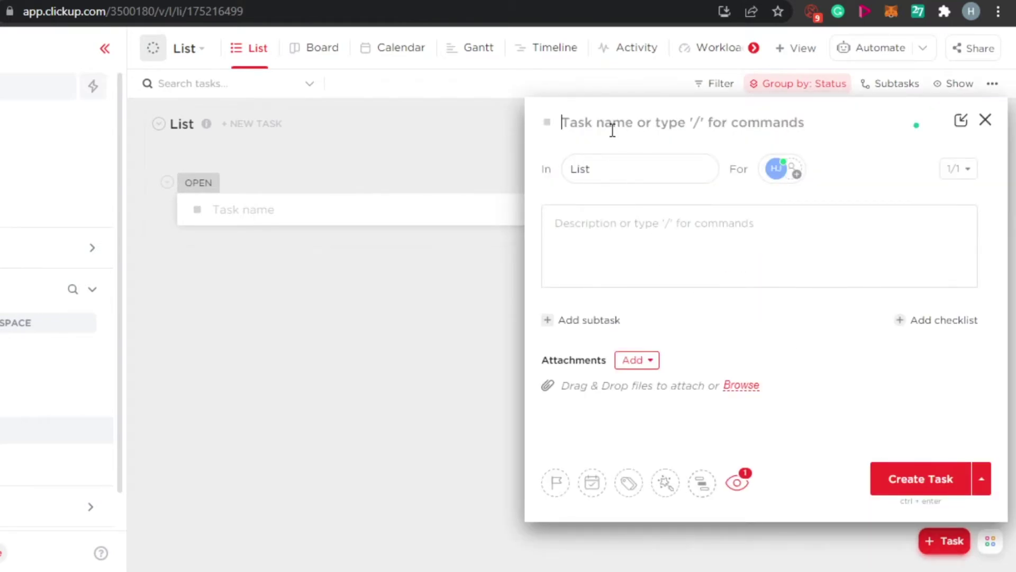
type("TASK 1")
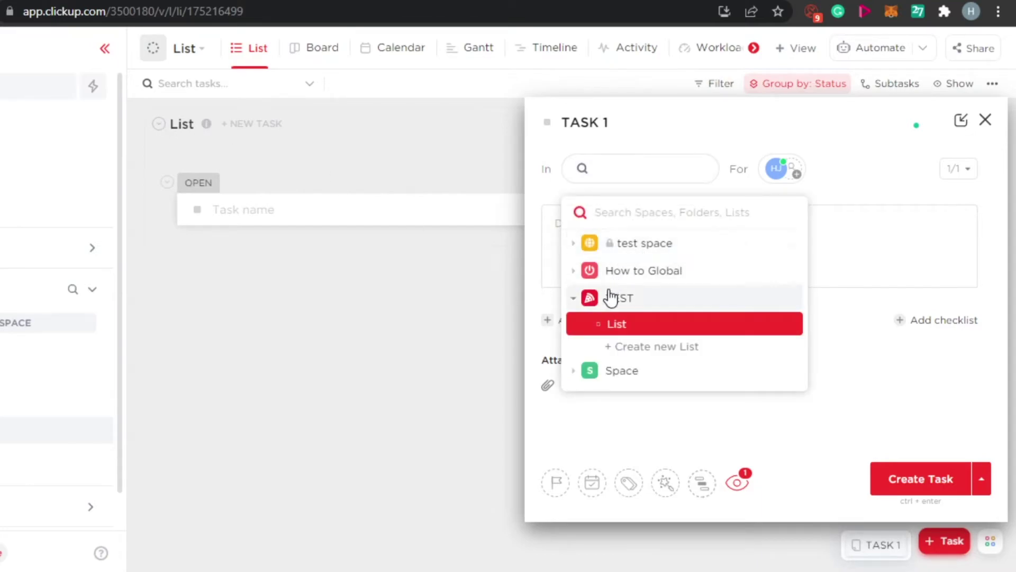
left_click(612, 298)
left_click(464, 302)
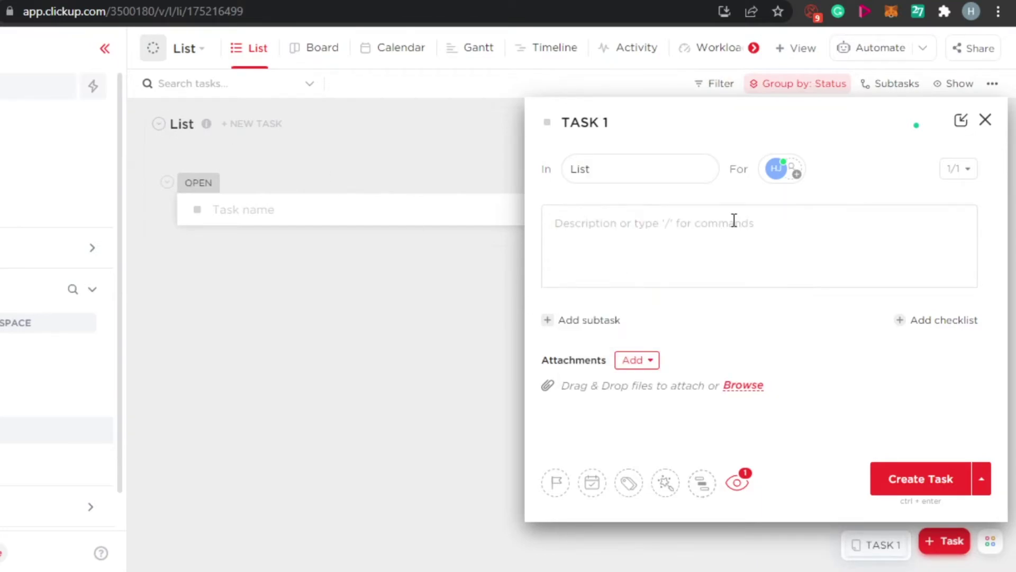
Reassign TASK 1 to yourself and enter "Description....." as its description.
left_click(785, 161)
left_click(775, 169)
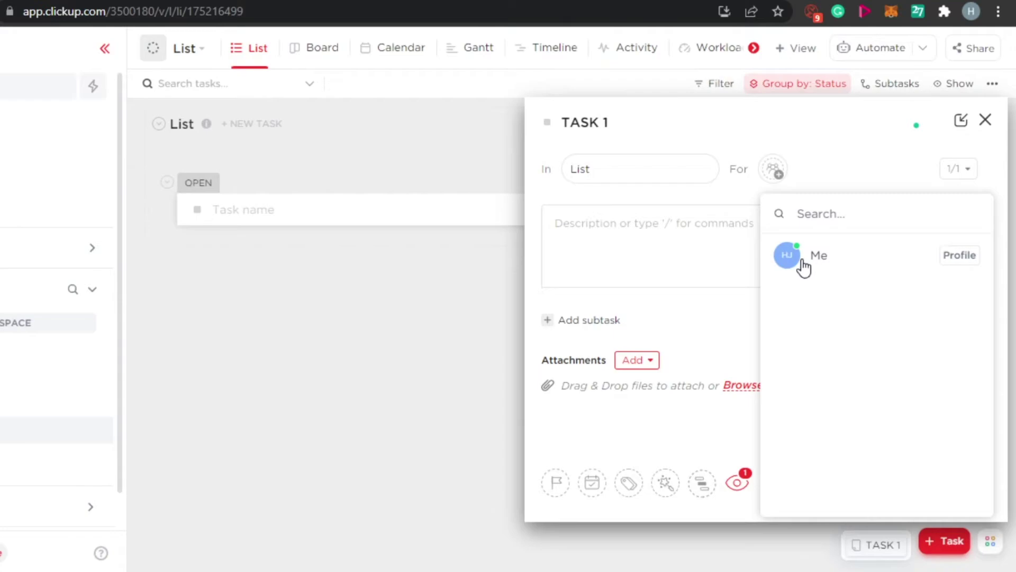
left_click(786, 256)
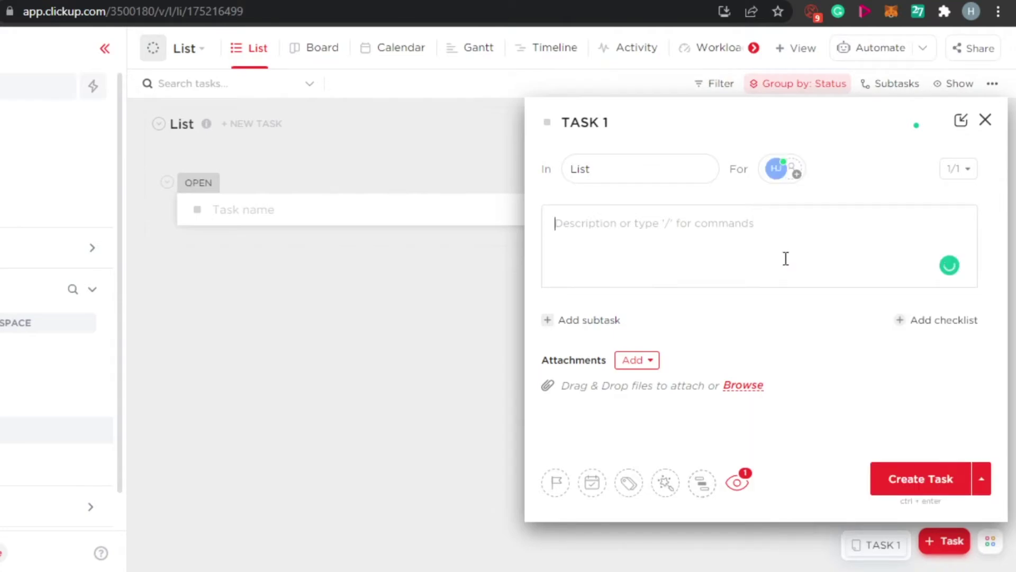
left_click(597, 228)
type("Description.....")
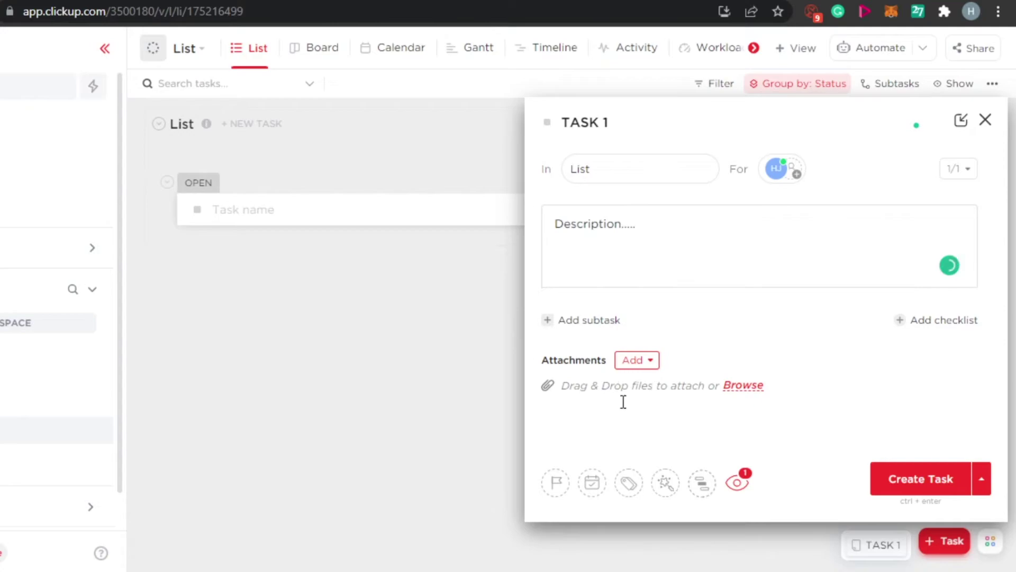
Give TASK 1 the red priority flag and set its due date to tomorrow, 16 February 2022.
left_click(559, 483)
left_click(582, 426)
left_click(593, 483)
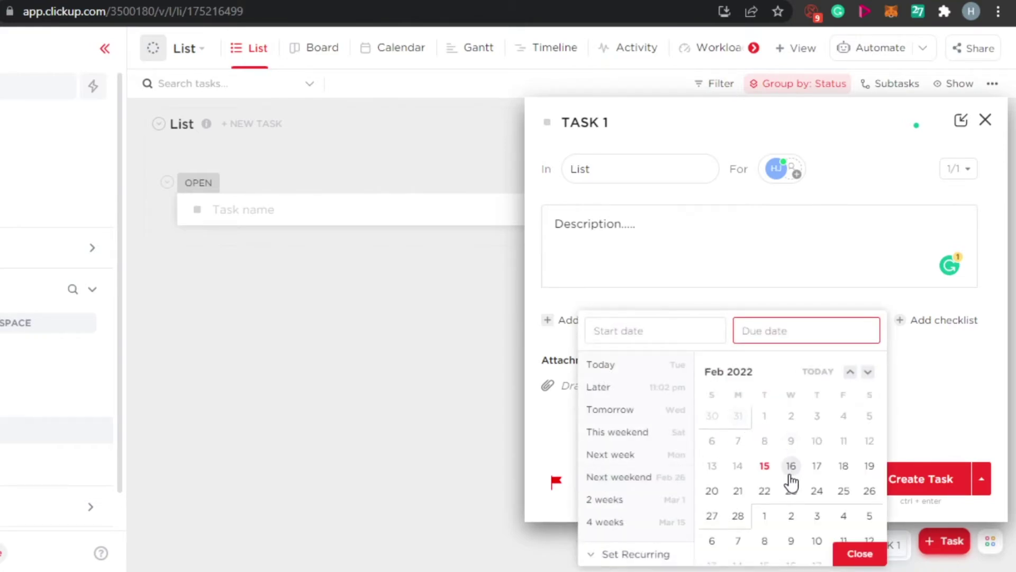
left_click(764, 467)
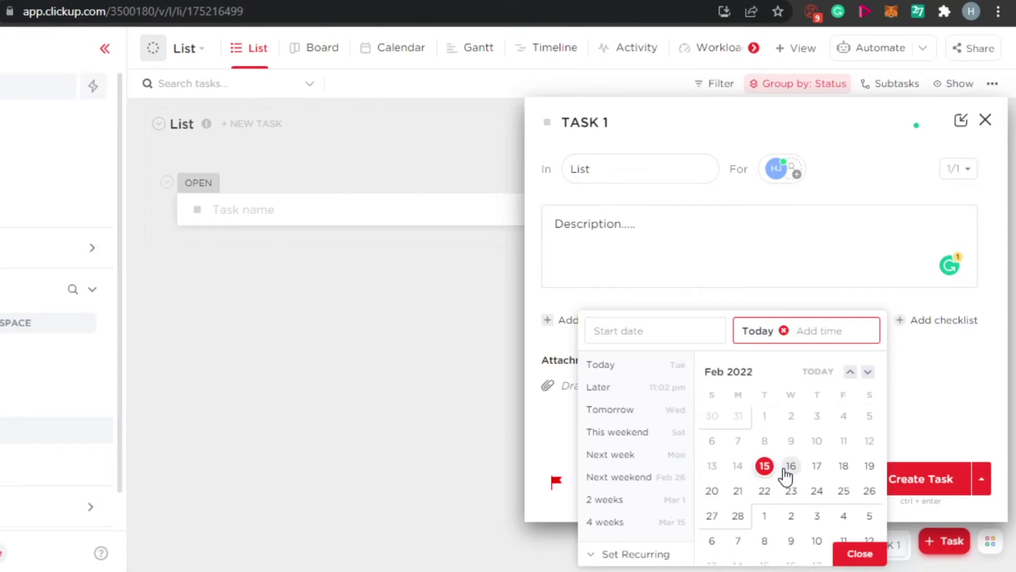
left_click(789, 466)
left_click(743, 281)
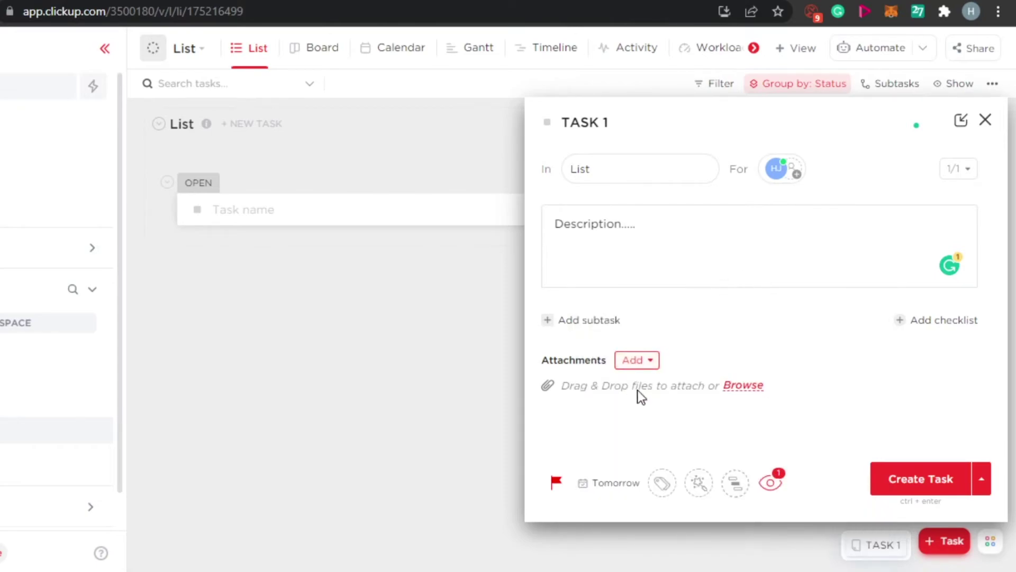
Check the tag options for TASK 1 without adding a tag, and create the task.
left_click(660, 484)
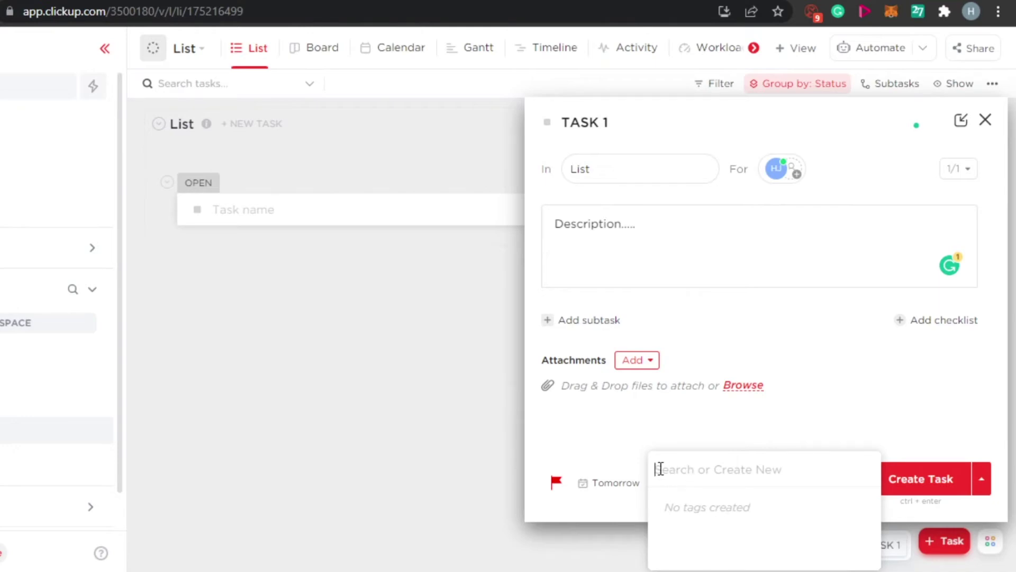
left_click(618, 441)
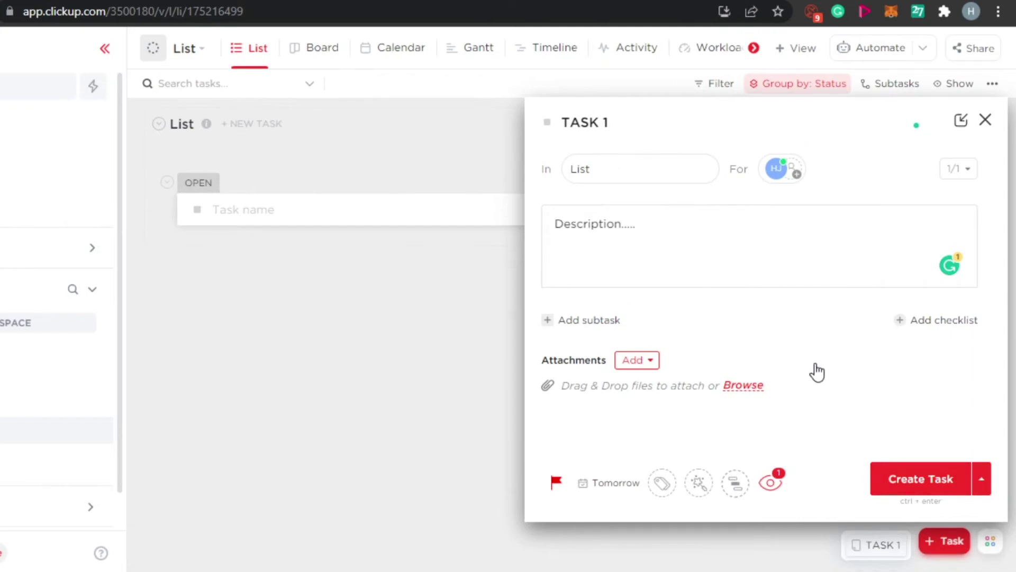
left_click(912, 476)
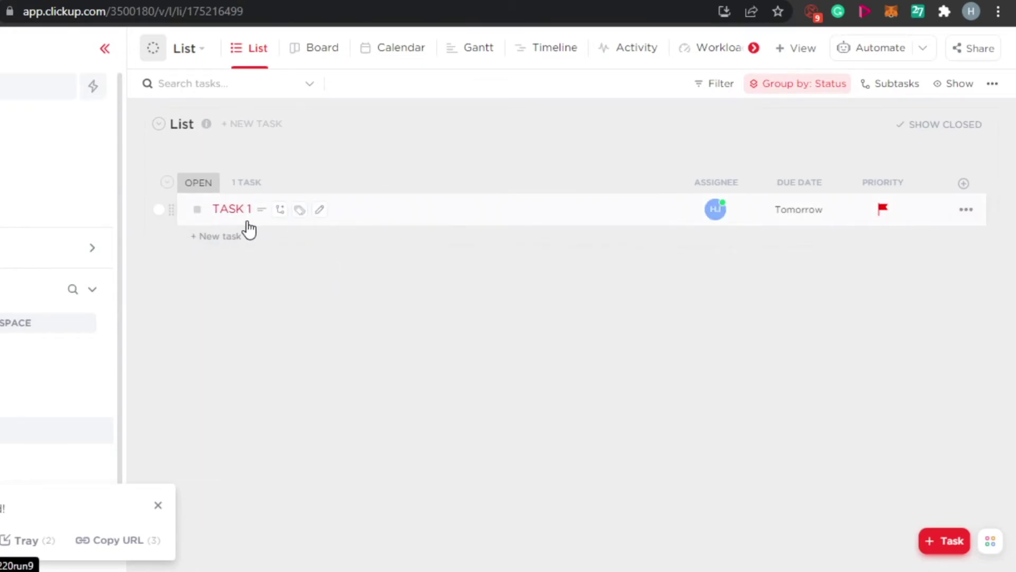
Add tasks named "task 2" and "task 3" to the OPEN column of the Board view.
left_click(315, 61)
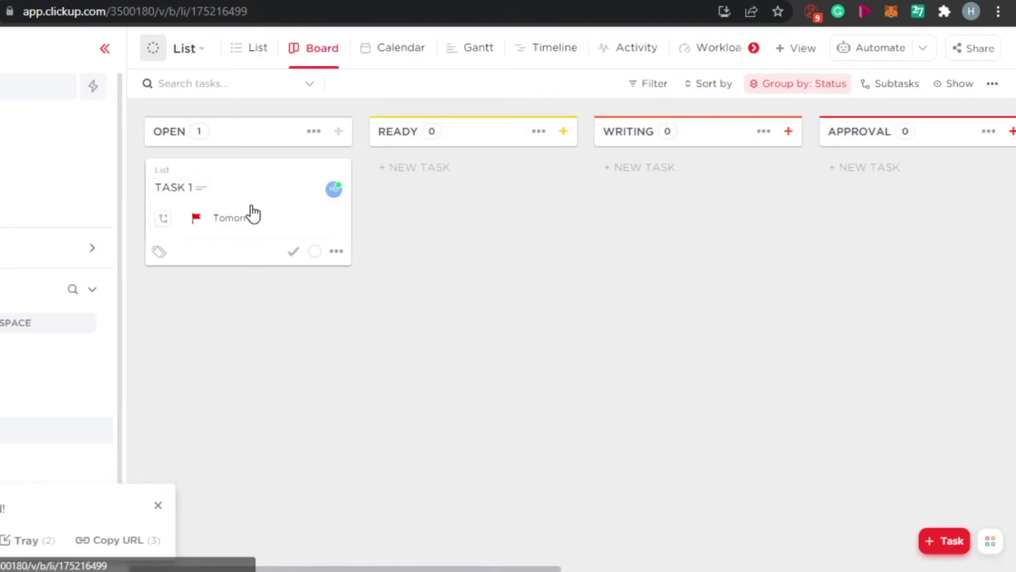
left_click(339, 133)
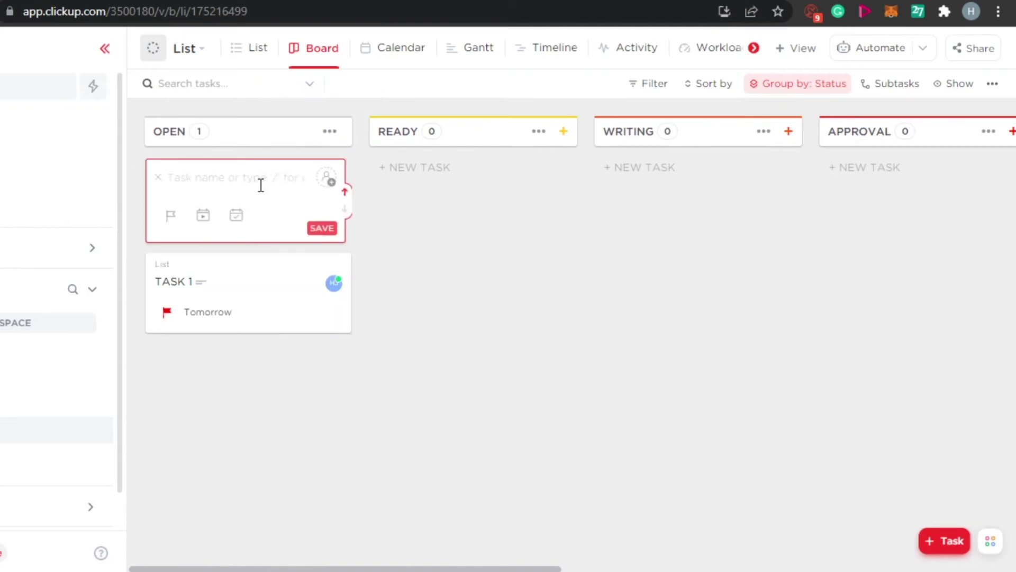
type("task")
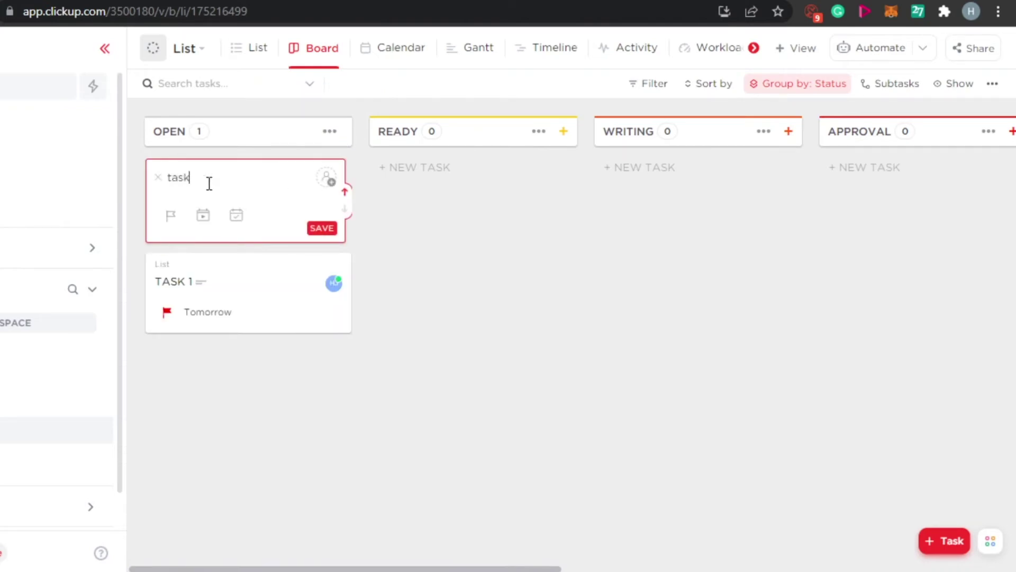
type(" 2")
key("Return")
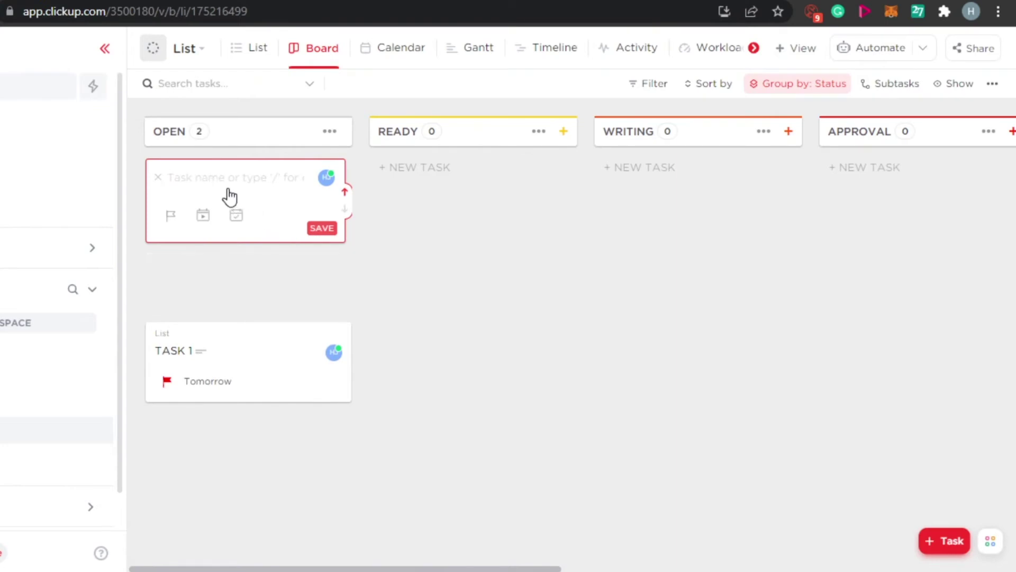
type("task 3")
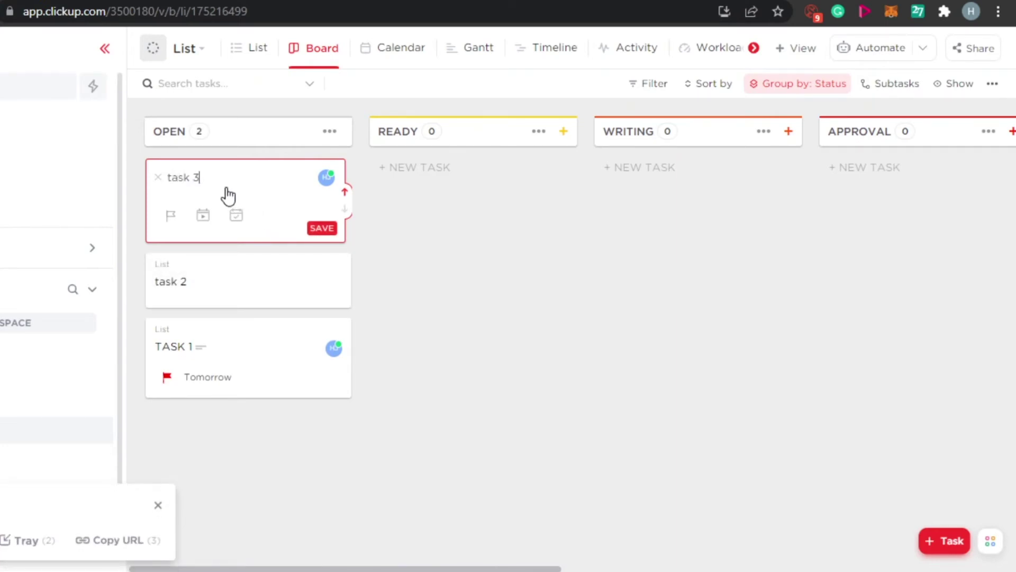
key("Return")
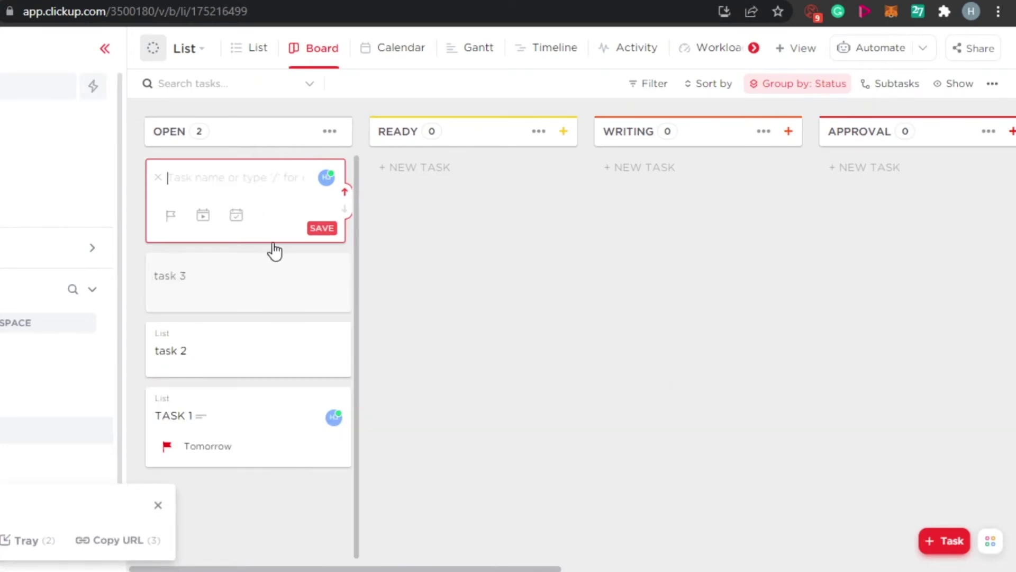
left_click(506, 284)
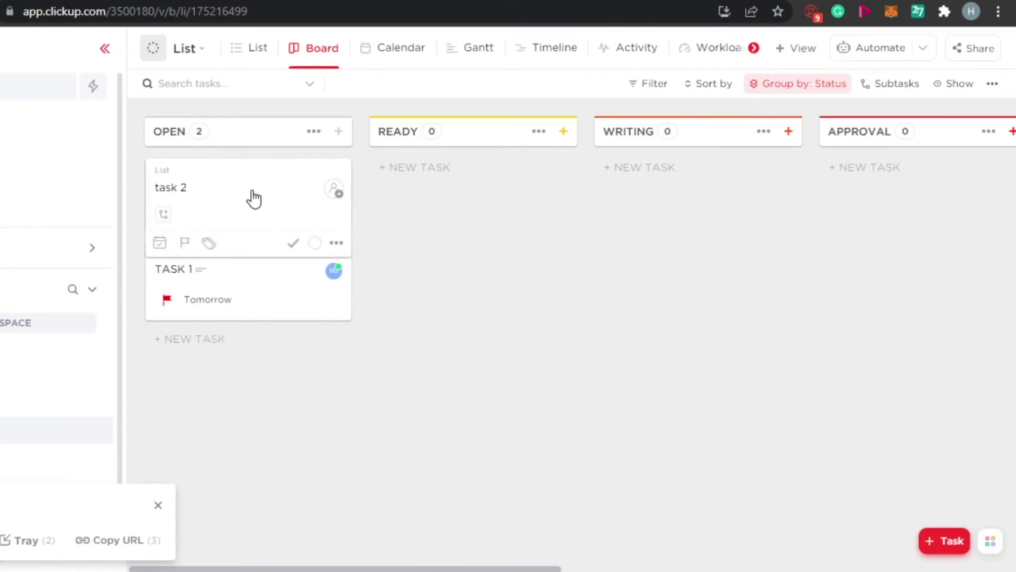
Move the task 2 card from OPEN to READY and look through the remaining status columns.
left_click_drag(254, 198, 485, 191)
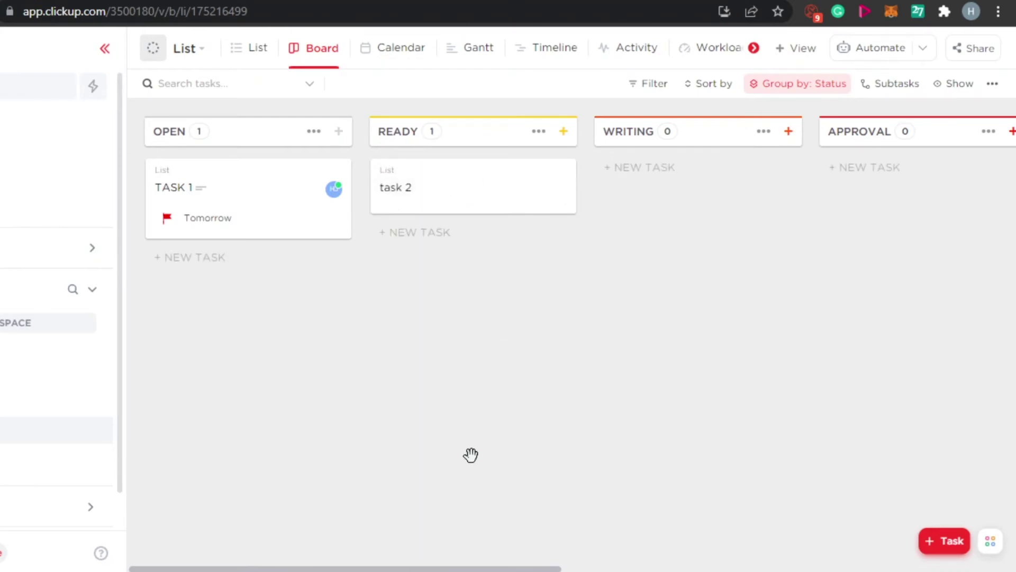
left_click_drag(410, 554, 822, 550)
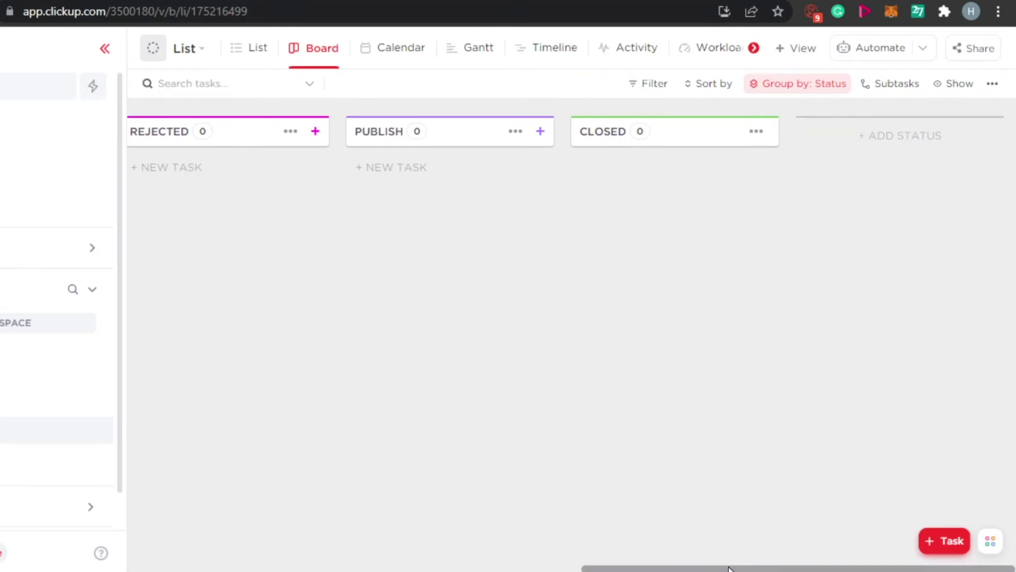
left_click_drag(729, 569, 439, 568)
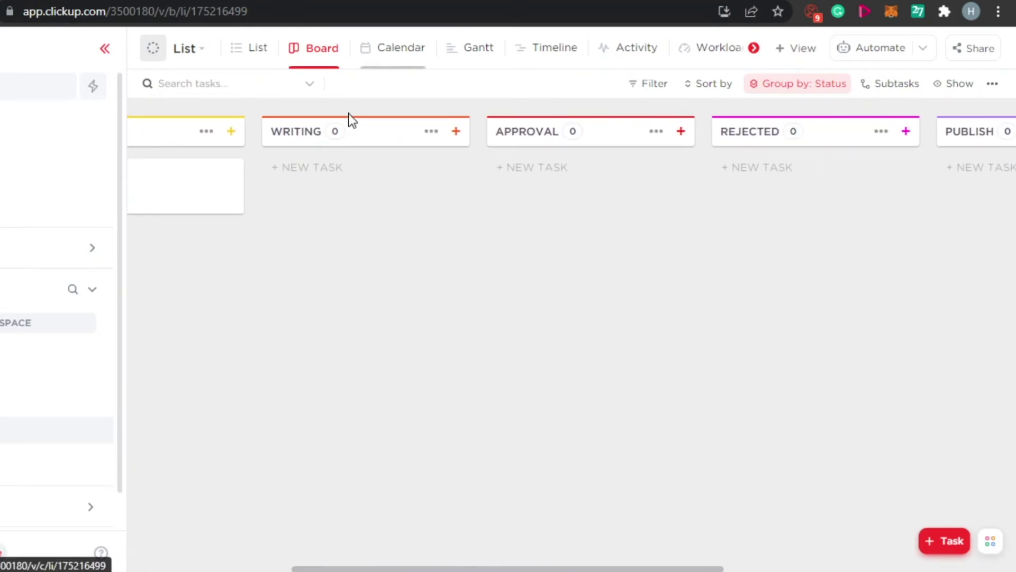
Add a task named "task 5" to the APPROVAL column of the board.
left_click(524, 169)
type("t")
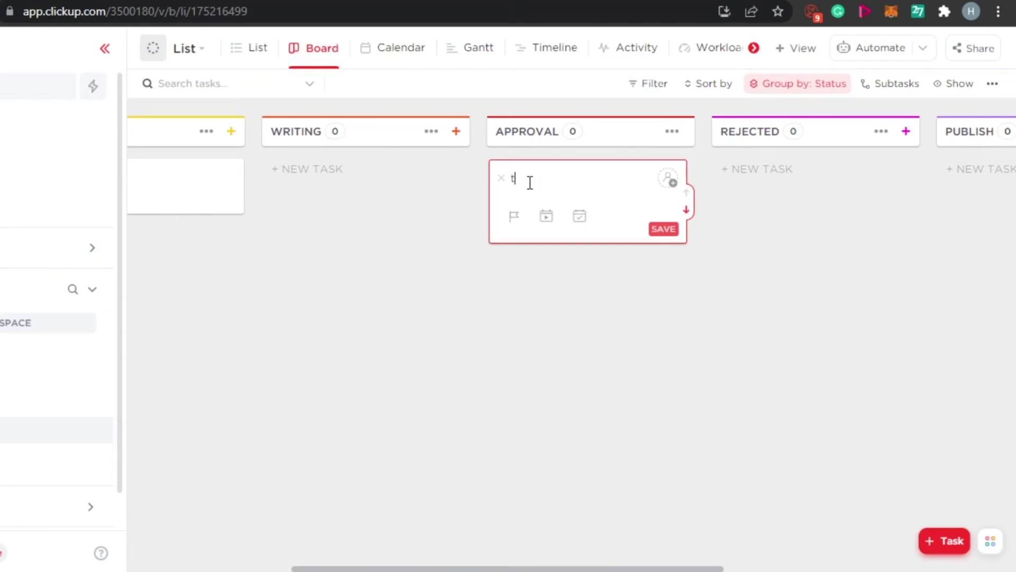
type("ask 5")
key("Return")
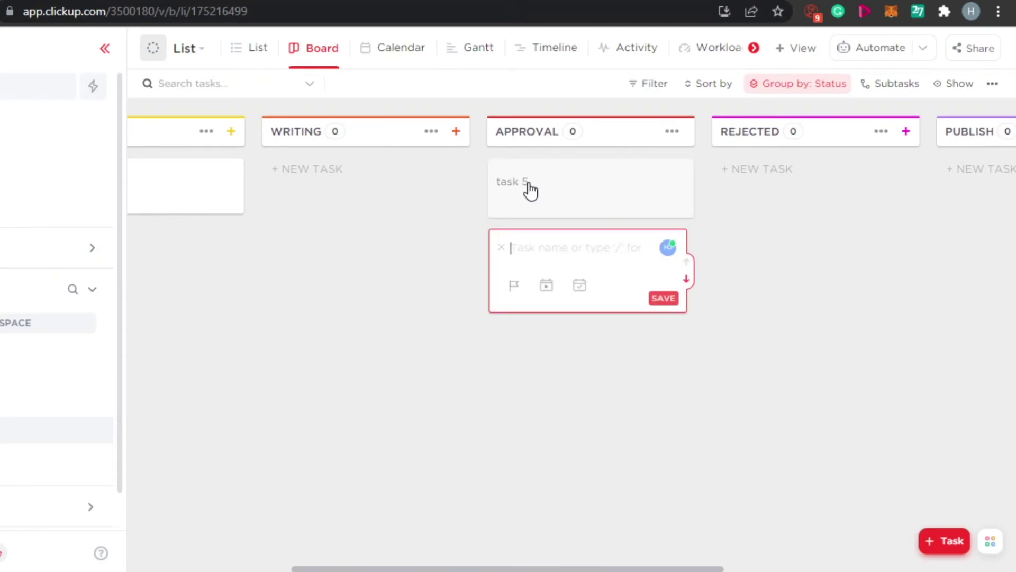
left_click(390, 285)
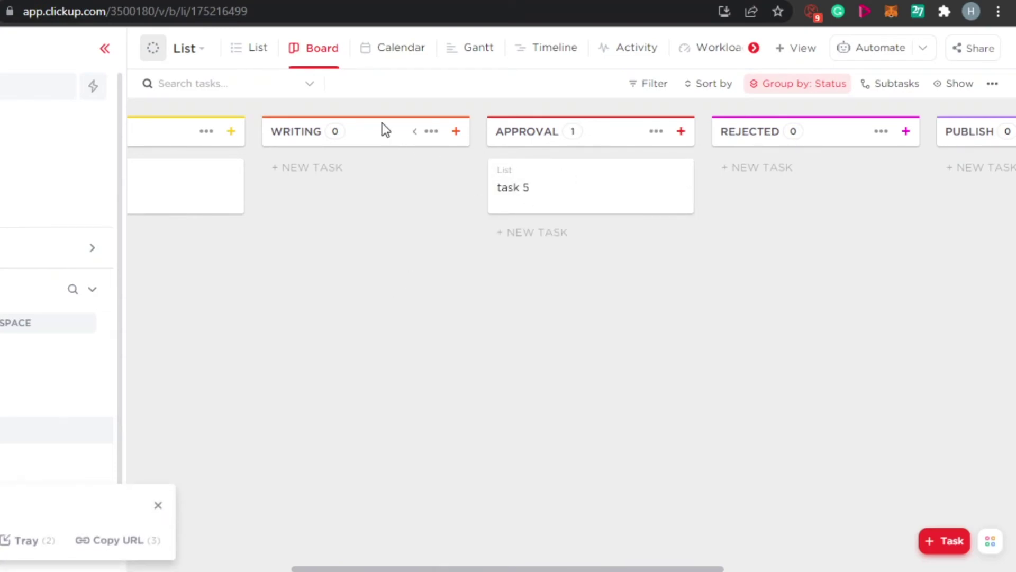
left_click_drag(494, 562, 294, 511)
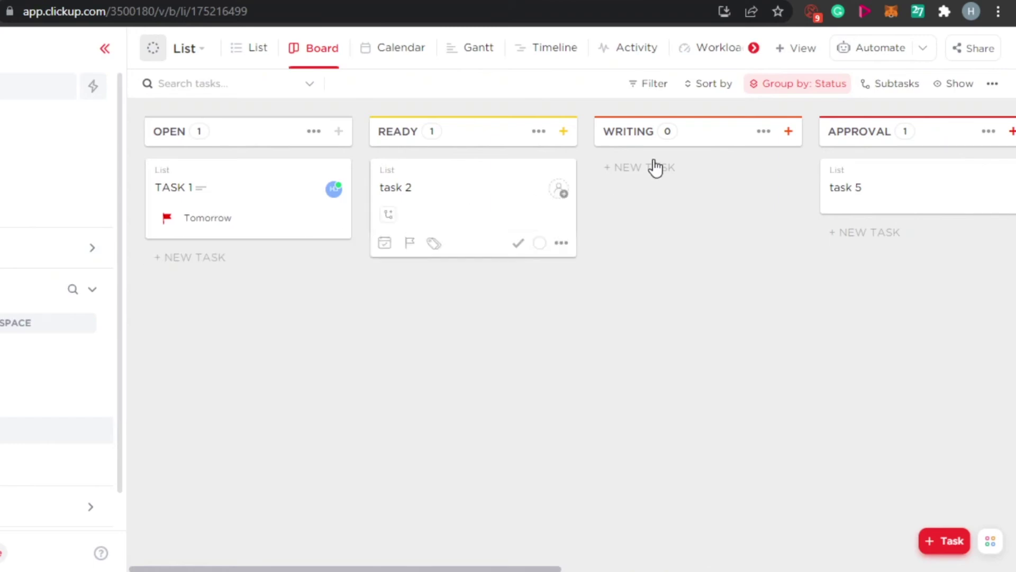
Look through the list's customization options and the quick actions.
left_click(921, 49)
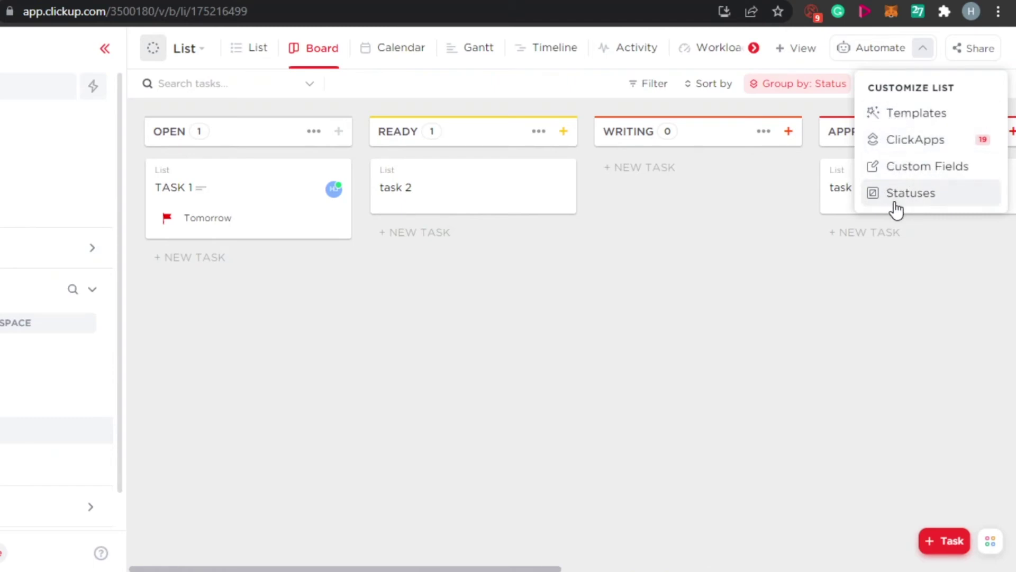
left_click(773, 264)
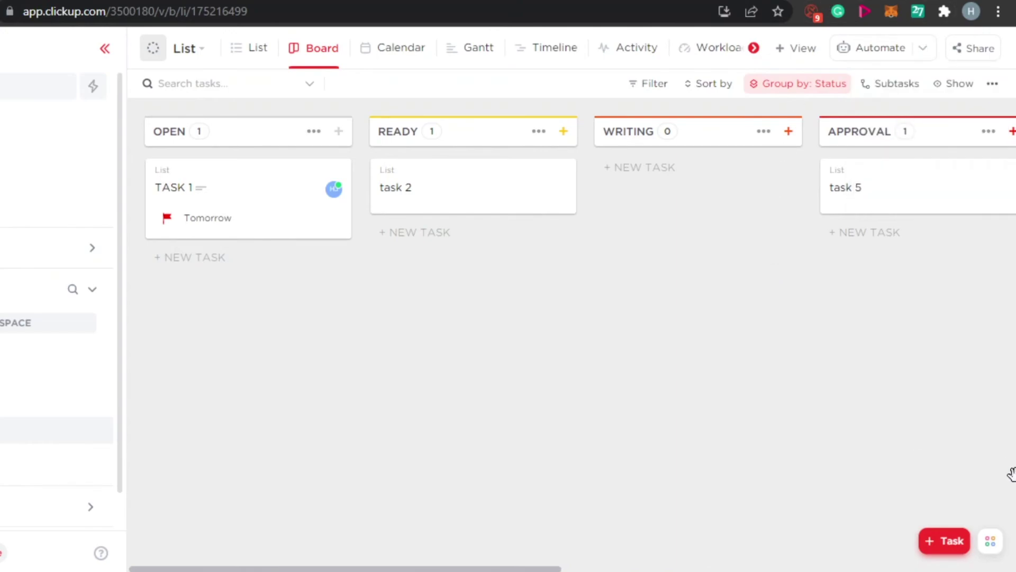
left_click(992, 543)
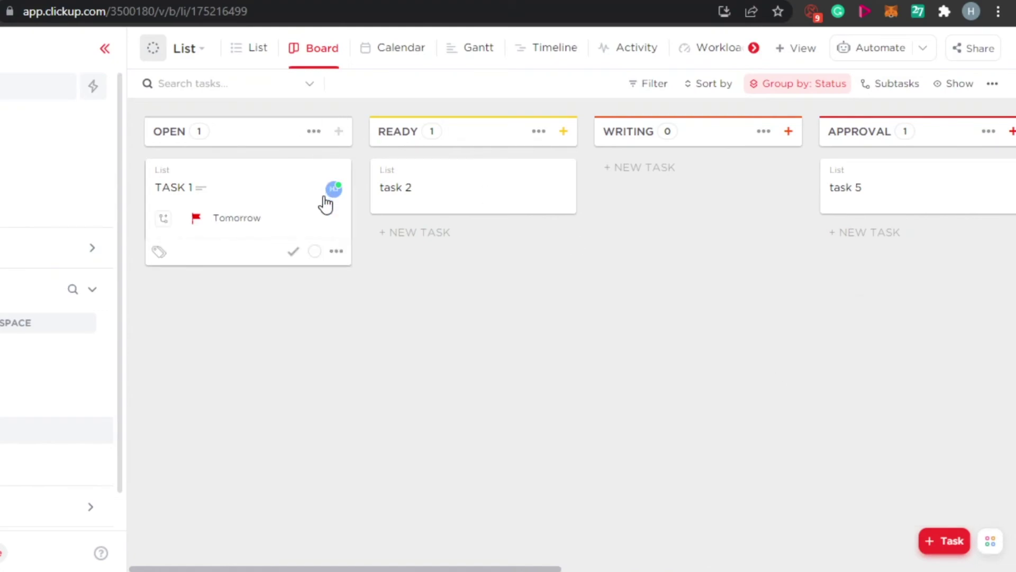
Look through the options for TASK 1 and delete the task 2 card from the READY column.
left_click(337, 252)
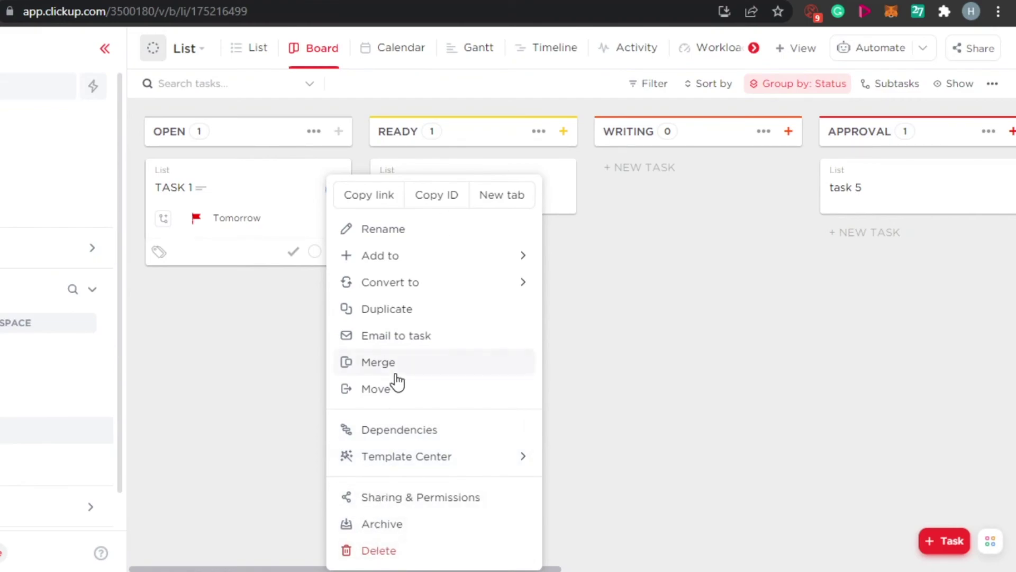
left_click(282, 472)
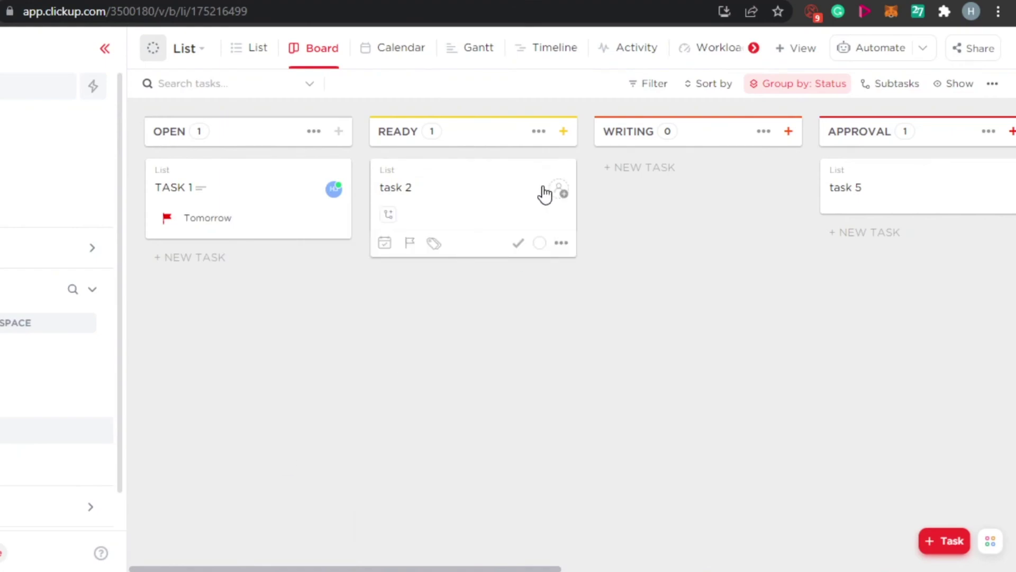
left_click(560, 242)
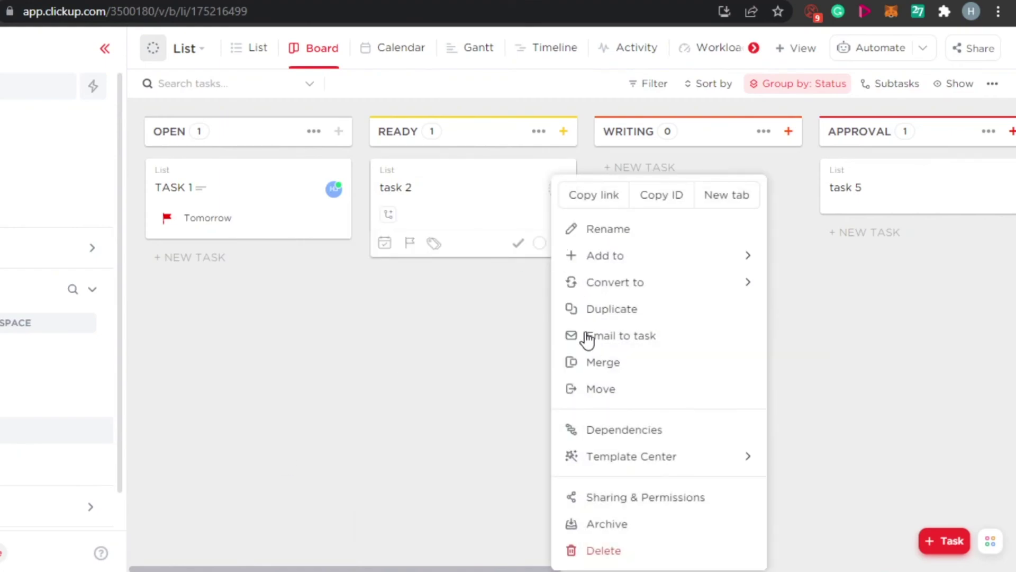
left_click(587, 551)
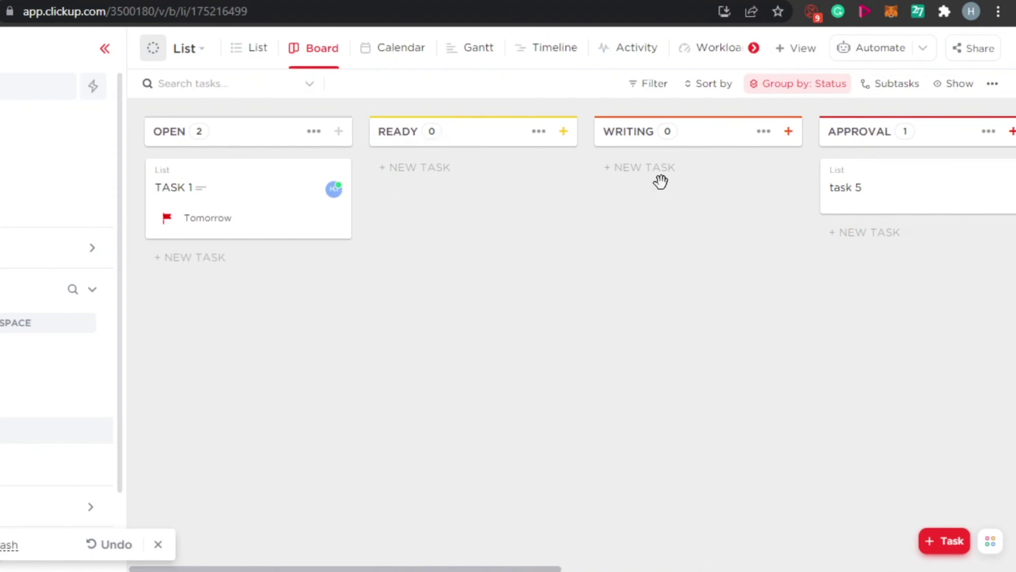
Add a new status column named COMPLETE after the CLOSED column of the board.
left_click_drag(485, 558, 889, 539)
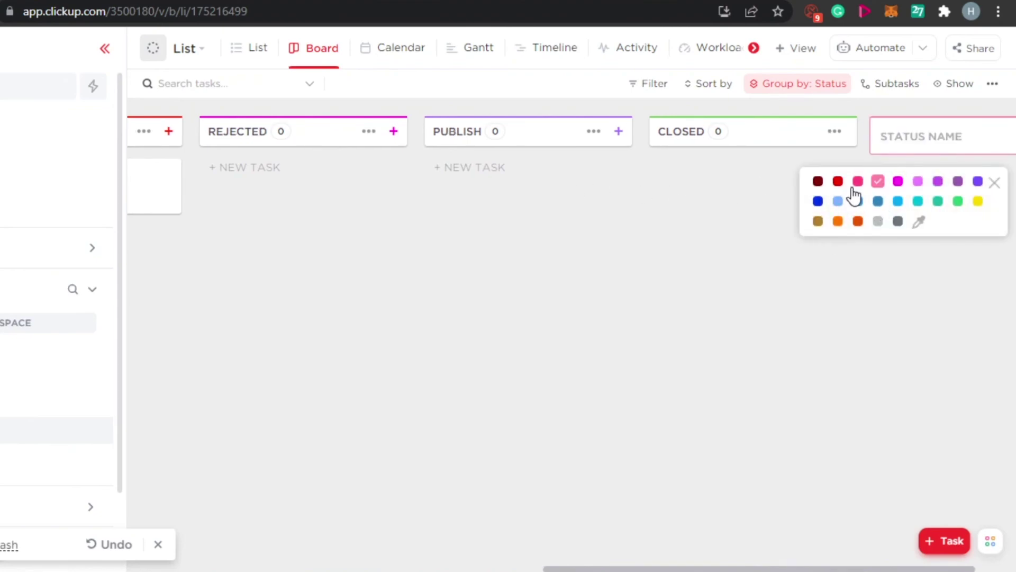
left_click(840, 221)
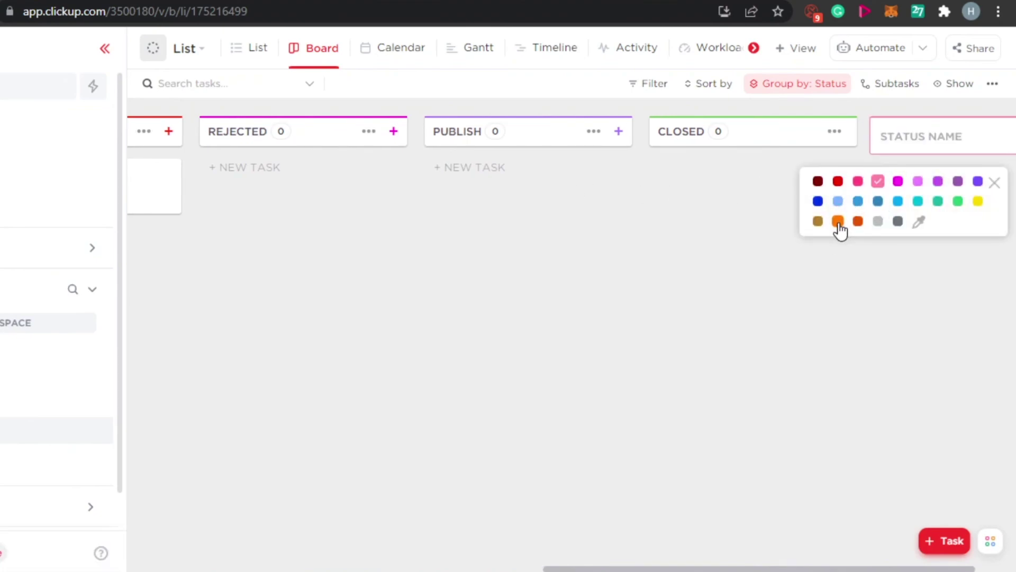
left_click(917, 138)
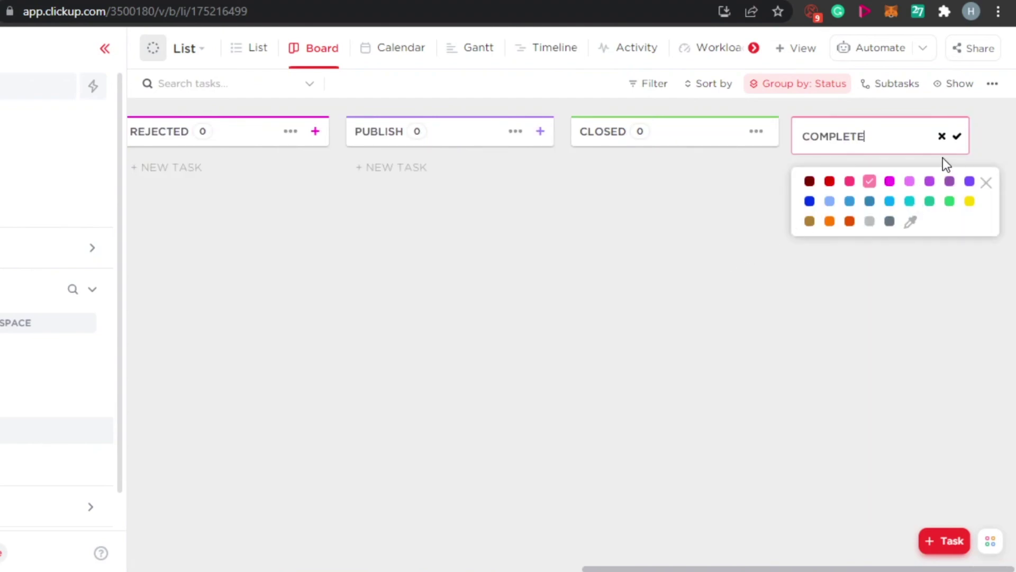
left_click(958, 139)
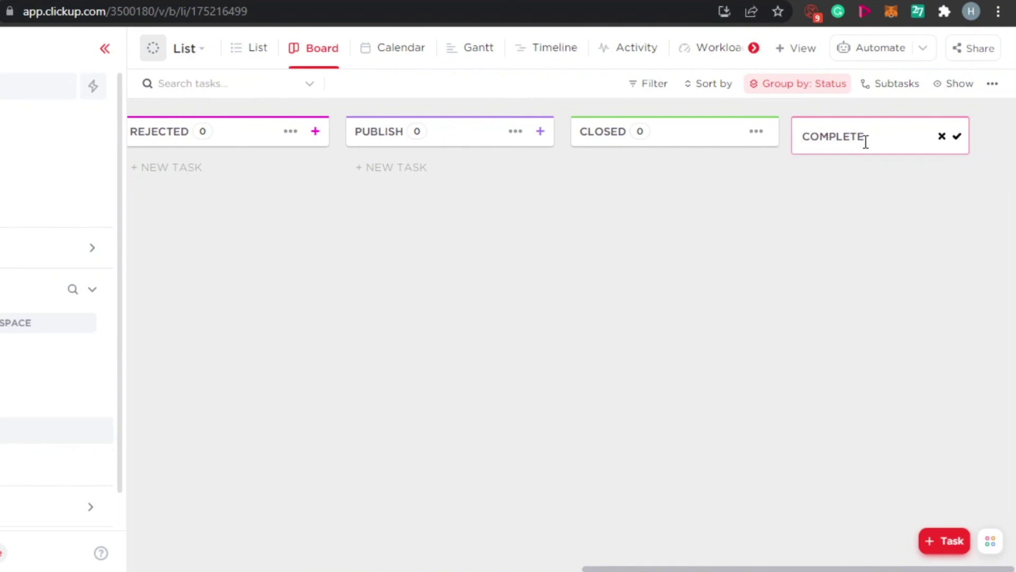
scroll(572, 328, "left", 10)
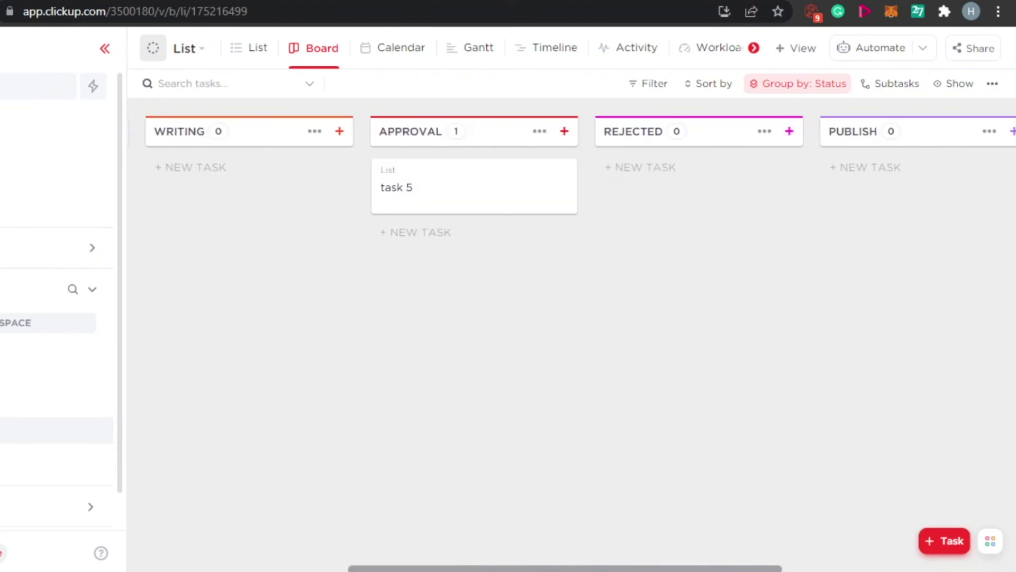